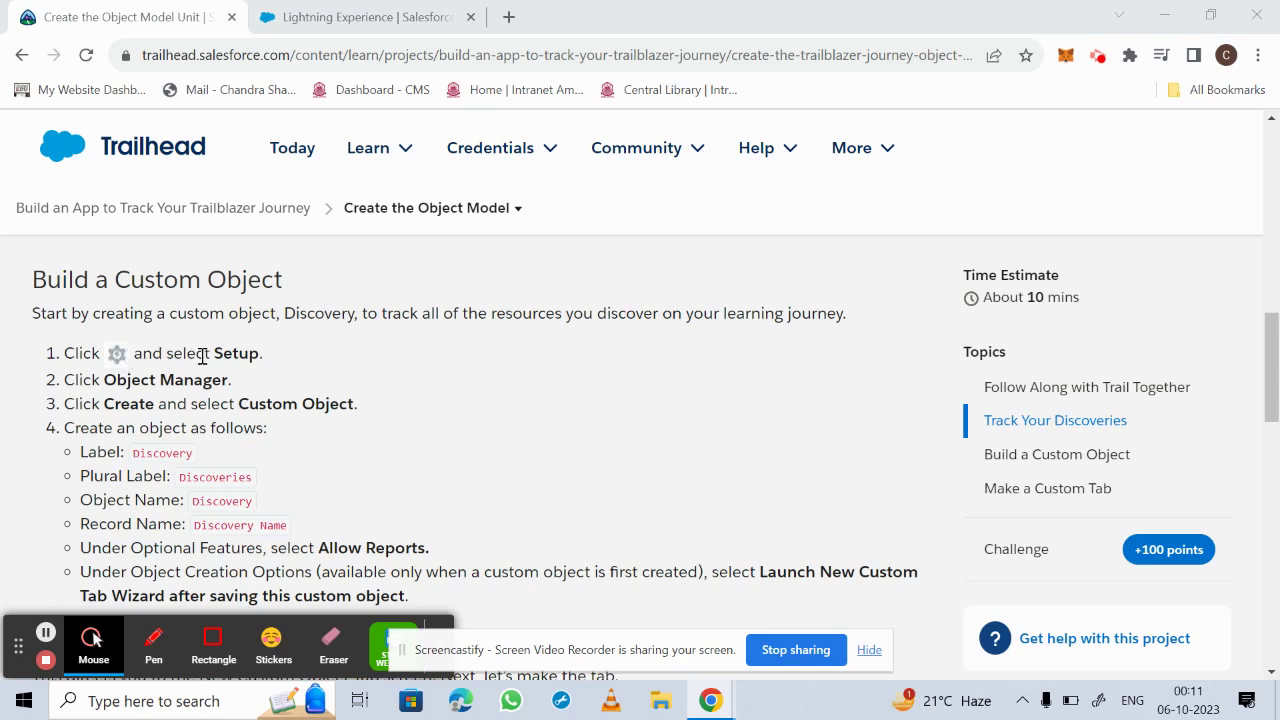
Highlight the Setup, Object Manager and create-custom-object steps in the Trailhead instructions
double_click(243, 353)
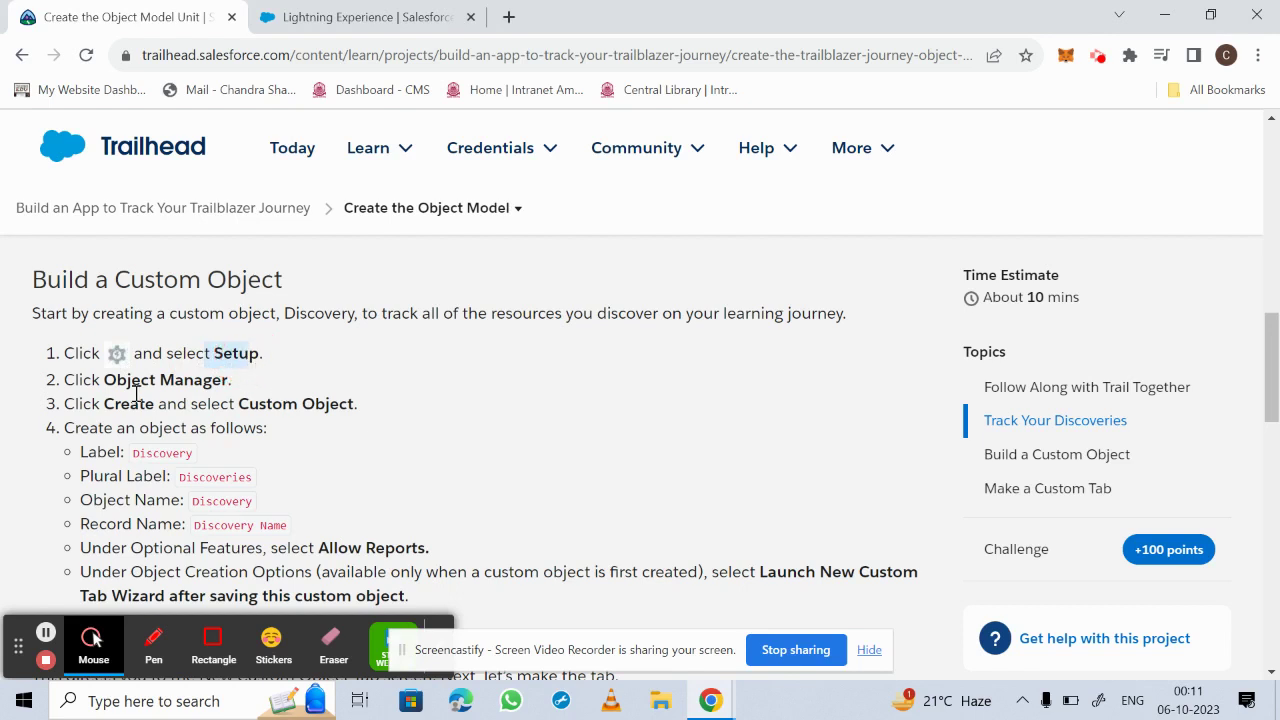
left_click_drag(104, 380, 229, 383)
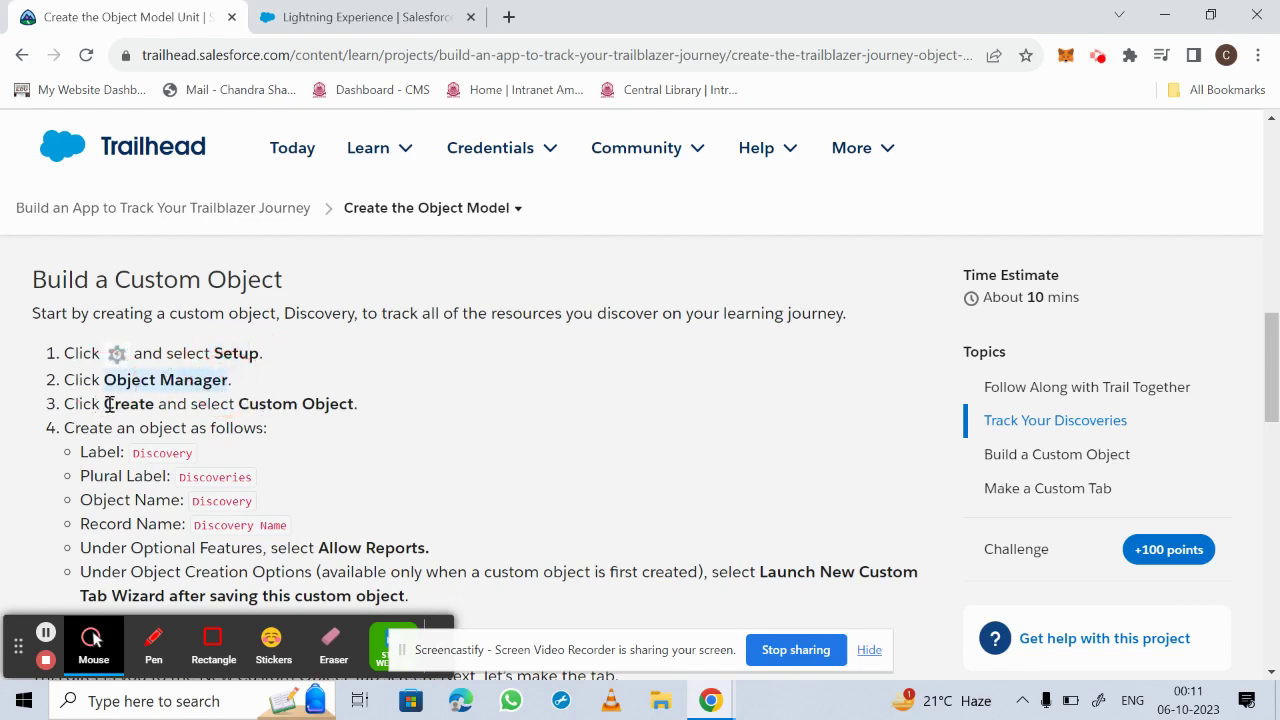
left_click_drag(106, 404, 370, 437)
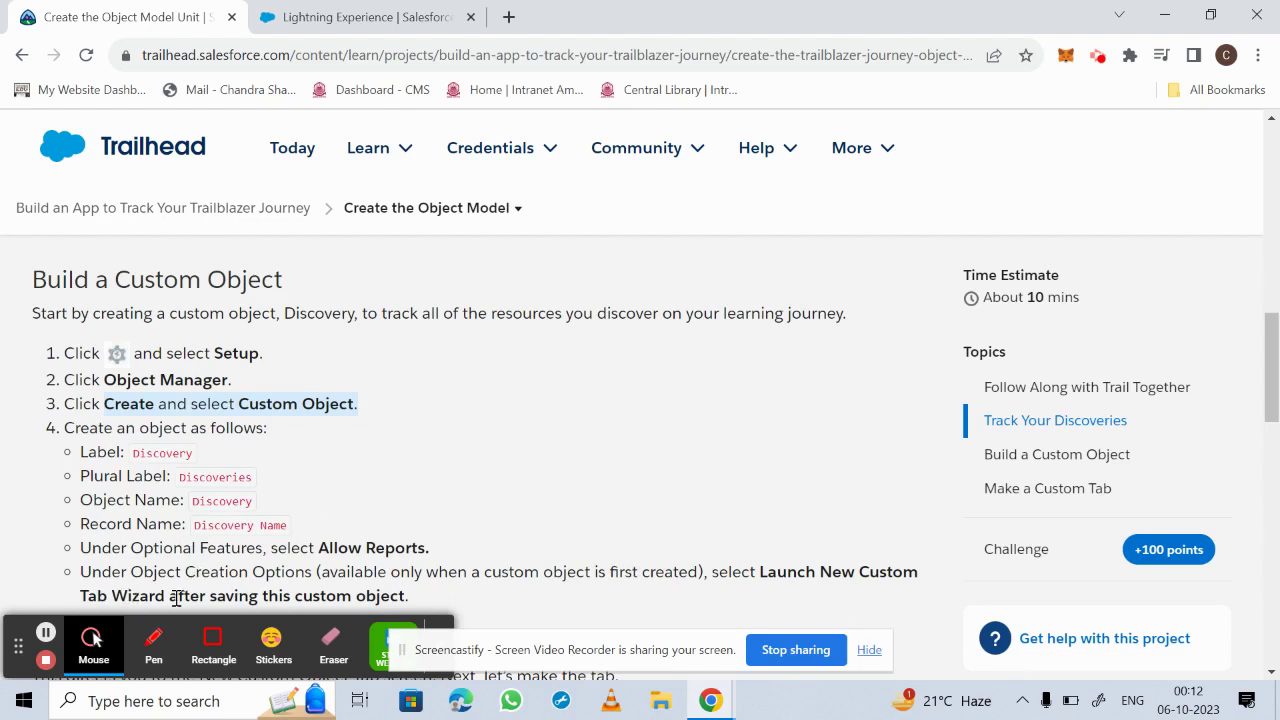
Scroll the Trailhead unit down to the Verify Step with My Trailhead Playground 1
left_click(1273, 366)
left_click_drag(1273, 366, 1277, 447)
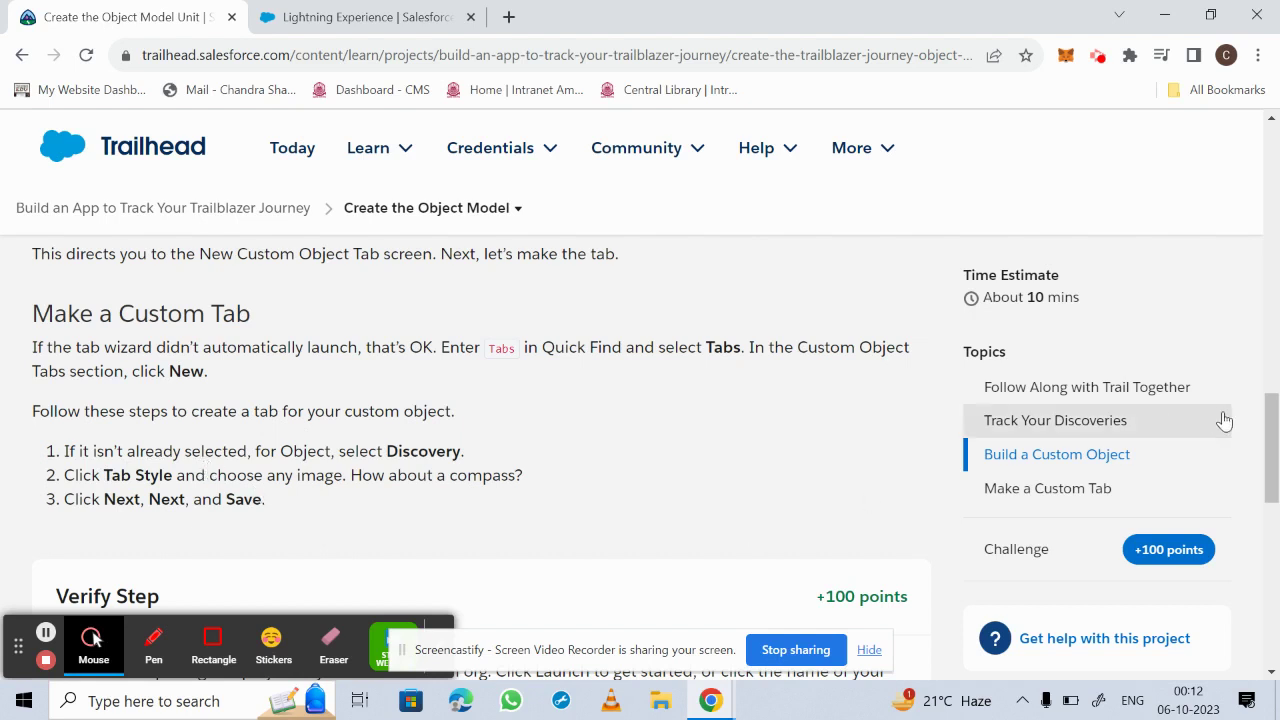
left_click_drag(1277, 436, 1277, 363)
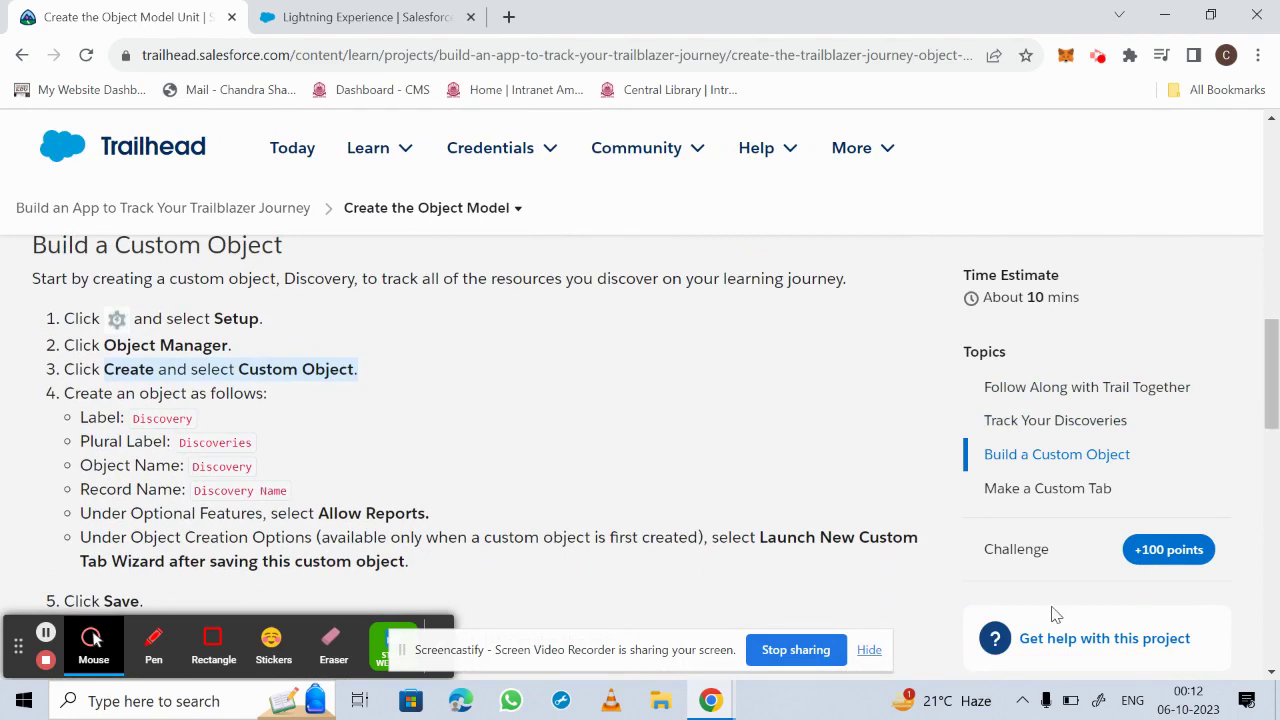
left_click_drag(1277, 383, 1277, 525)
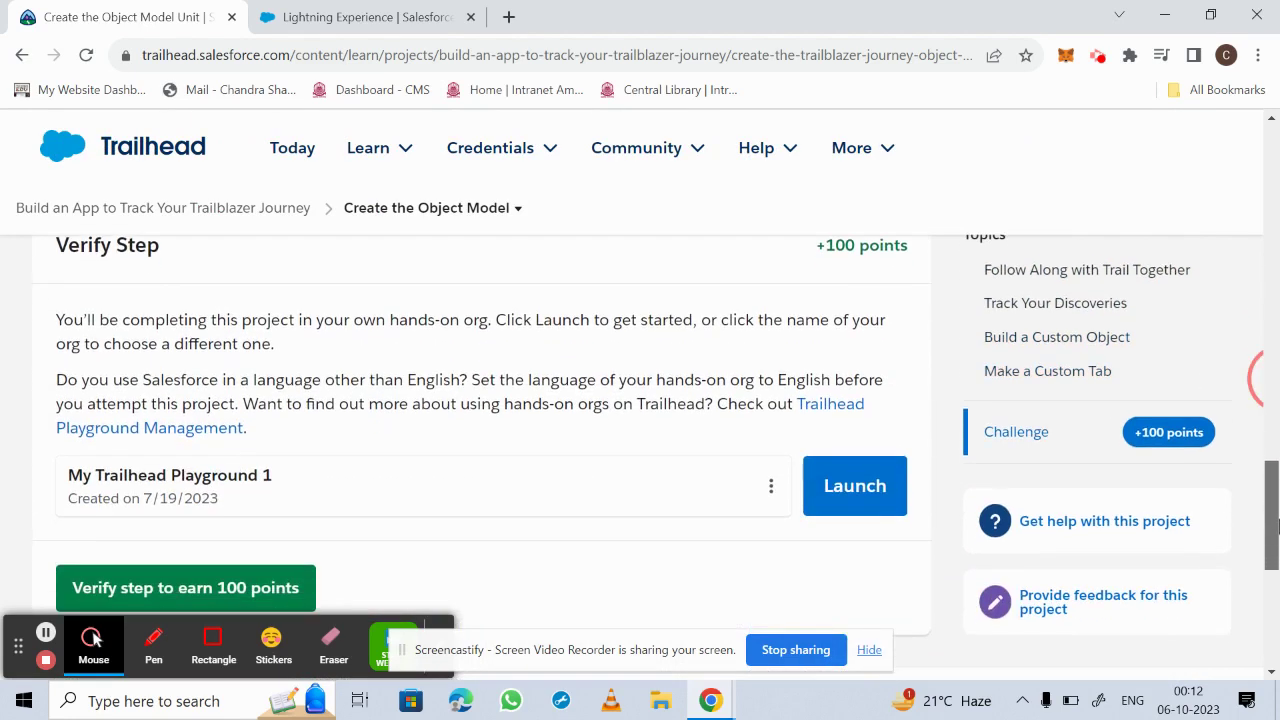
Launch My Trailhead Playground 1 and go to its Setup home via the gear menu
left_click(853, 516)
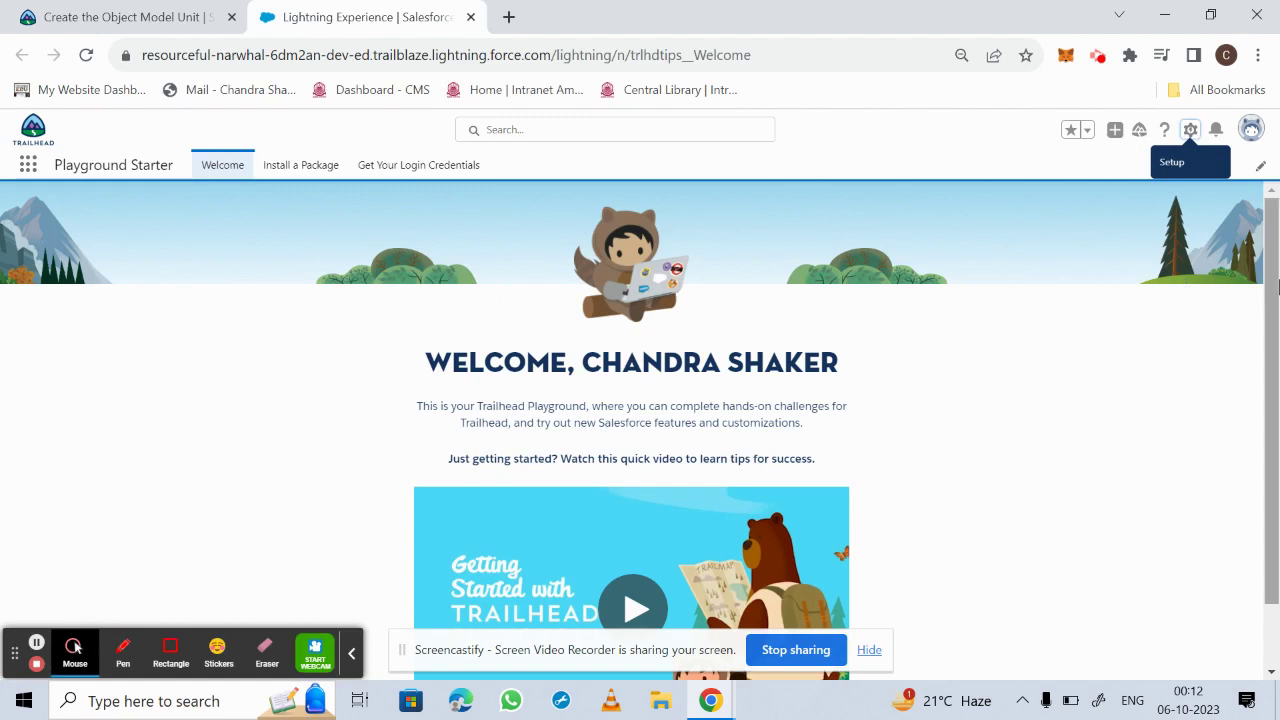
left_click(1192, 132)
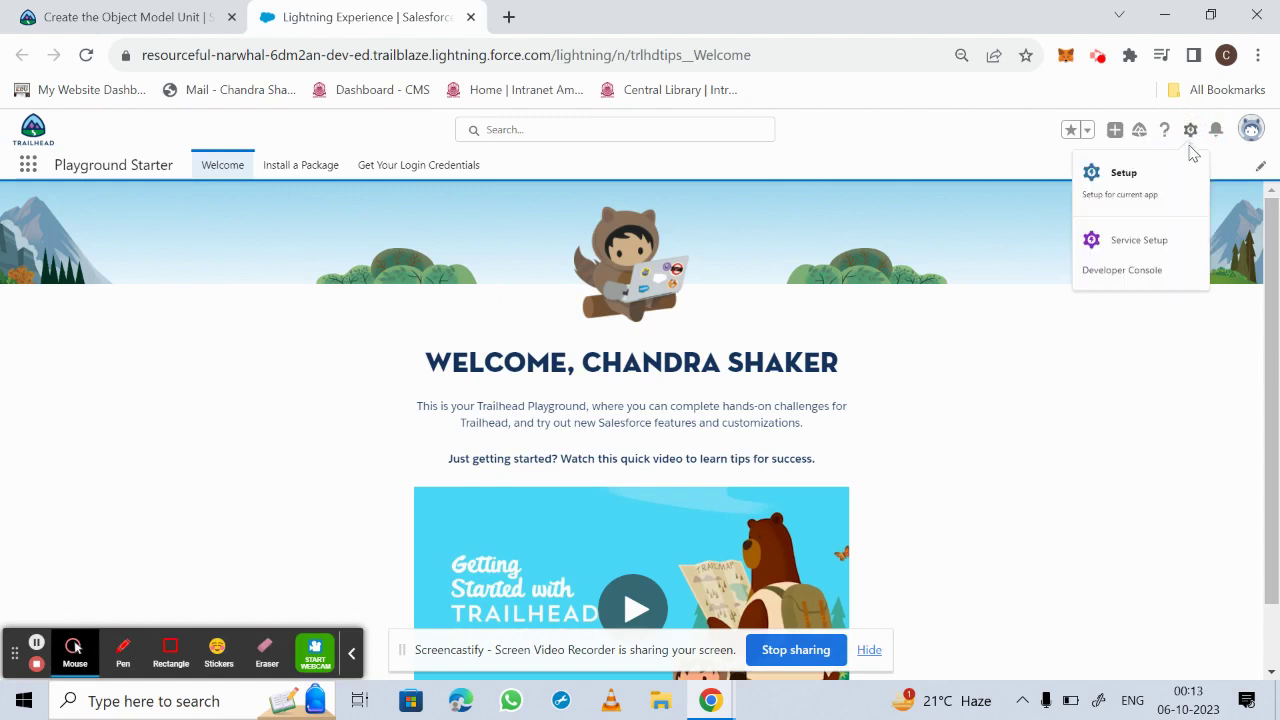
left_click(1126, 186)
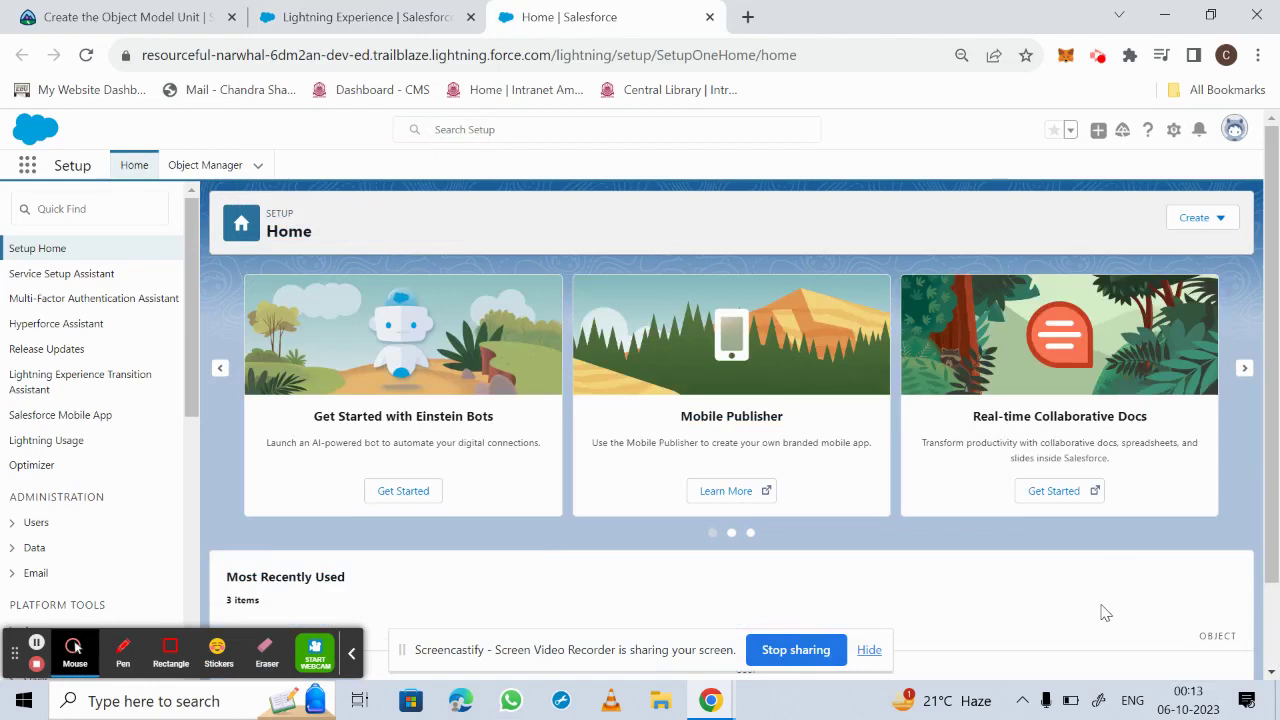
Search Quick Find for 'object', go to Object Manager, and start a new Custom Object
left_click(139, 209)
type("d")
type("bject")
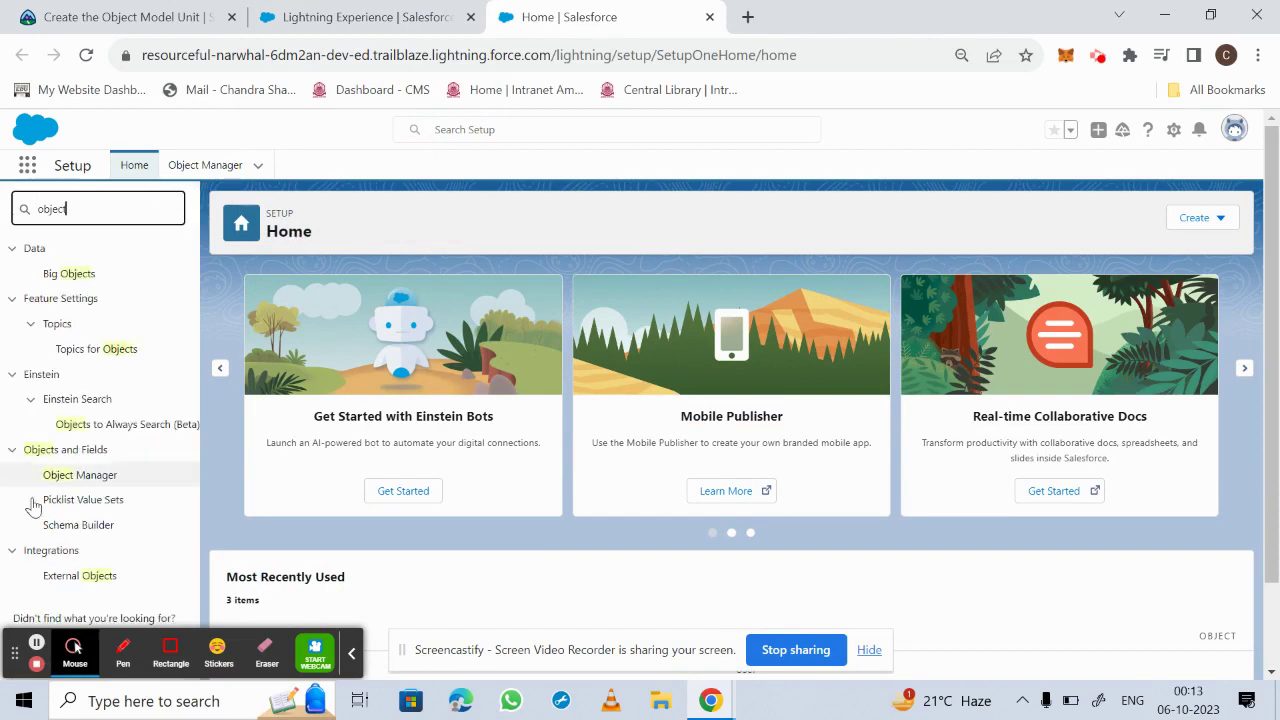
left_click(74, 486)
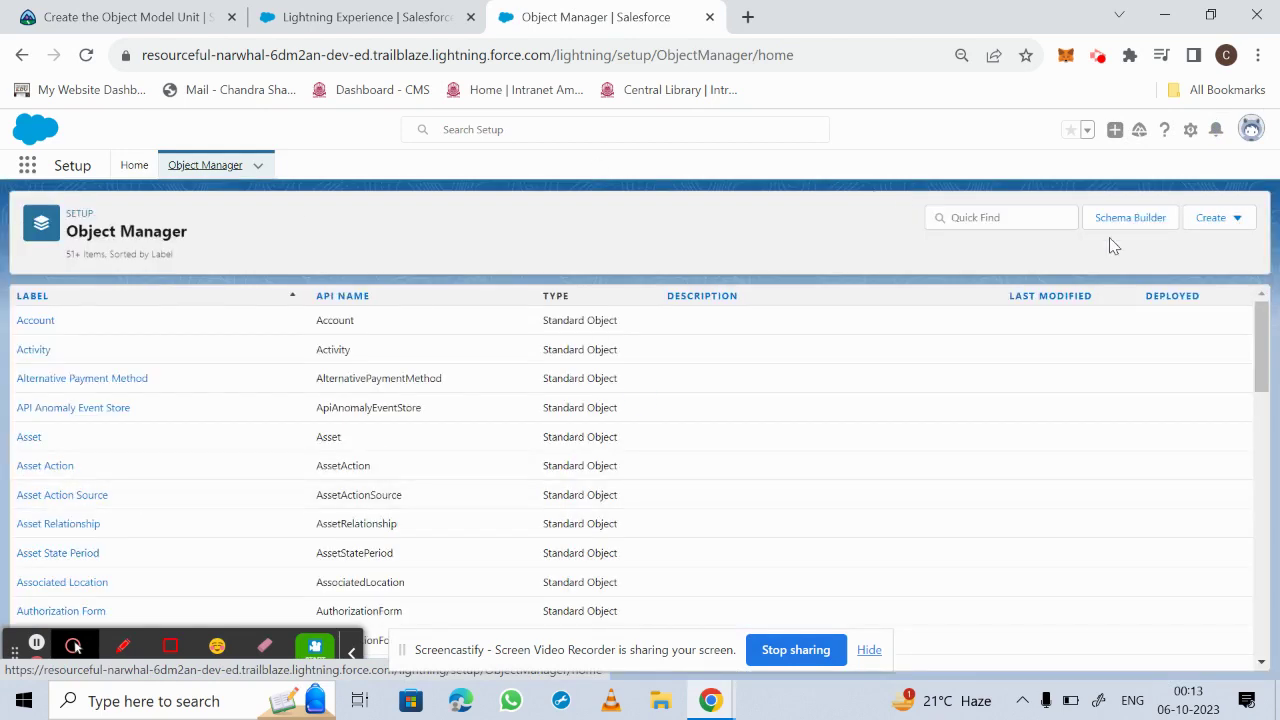
left_click(1238, 220)
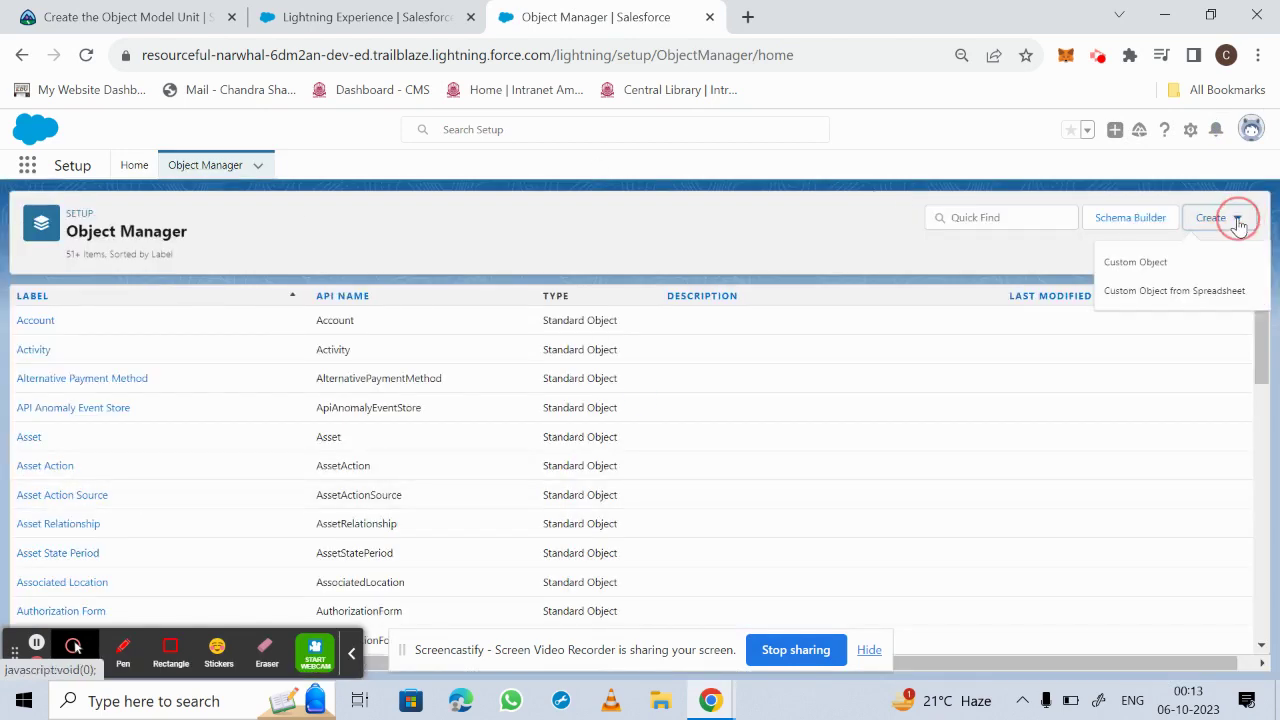
left_click(1135, 263)
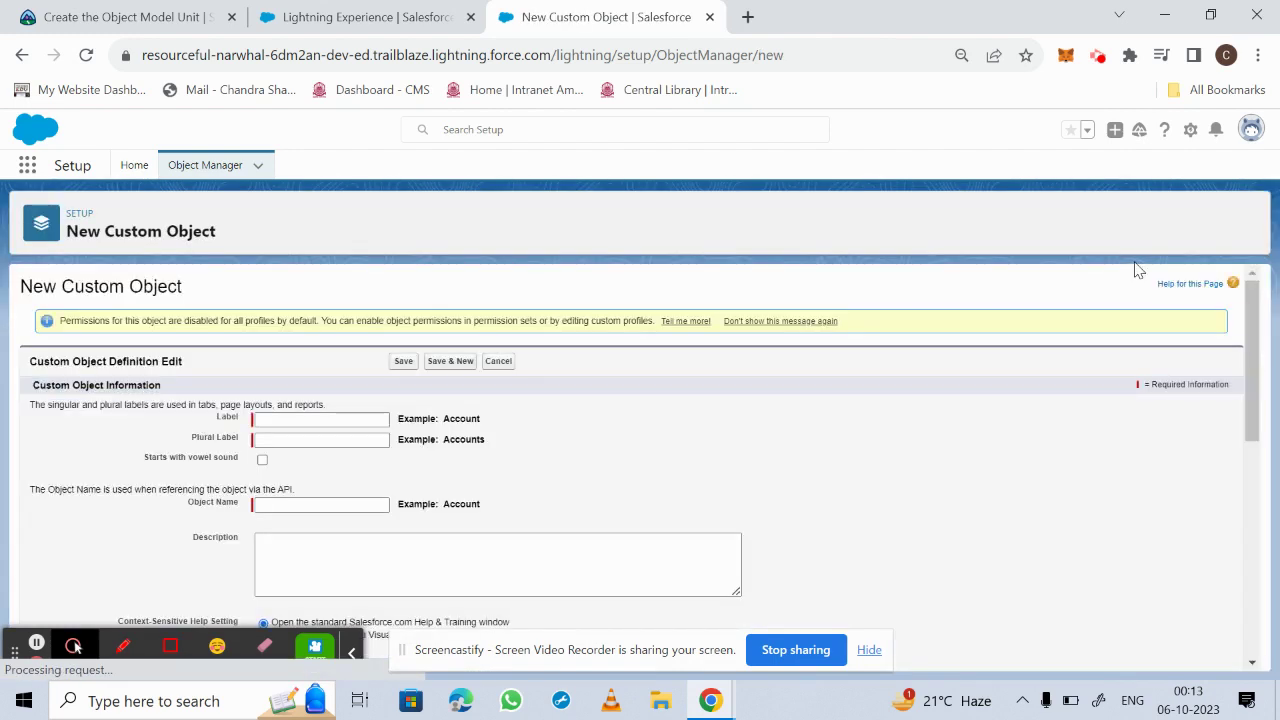
Label the object Discovery and, after checking the Trailhead steps, set plural label 'Discoveries'
left_click(323, 420)
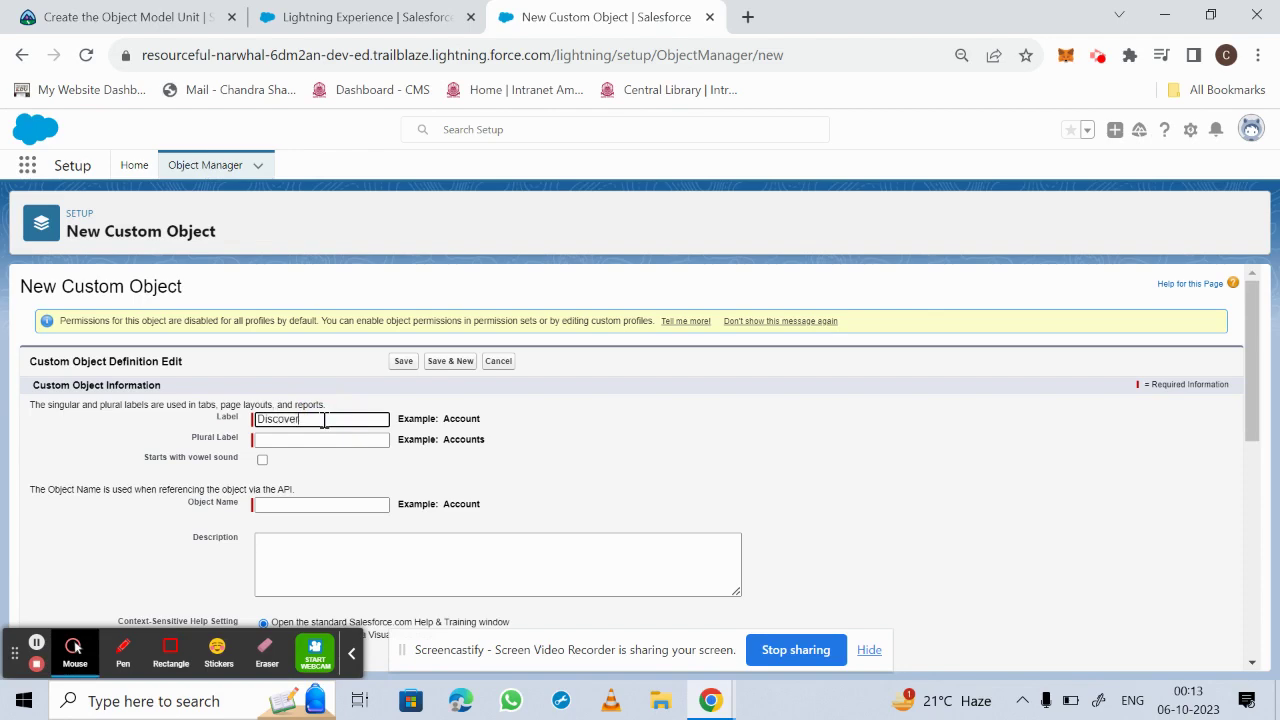
left_click(68, 24)
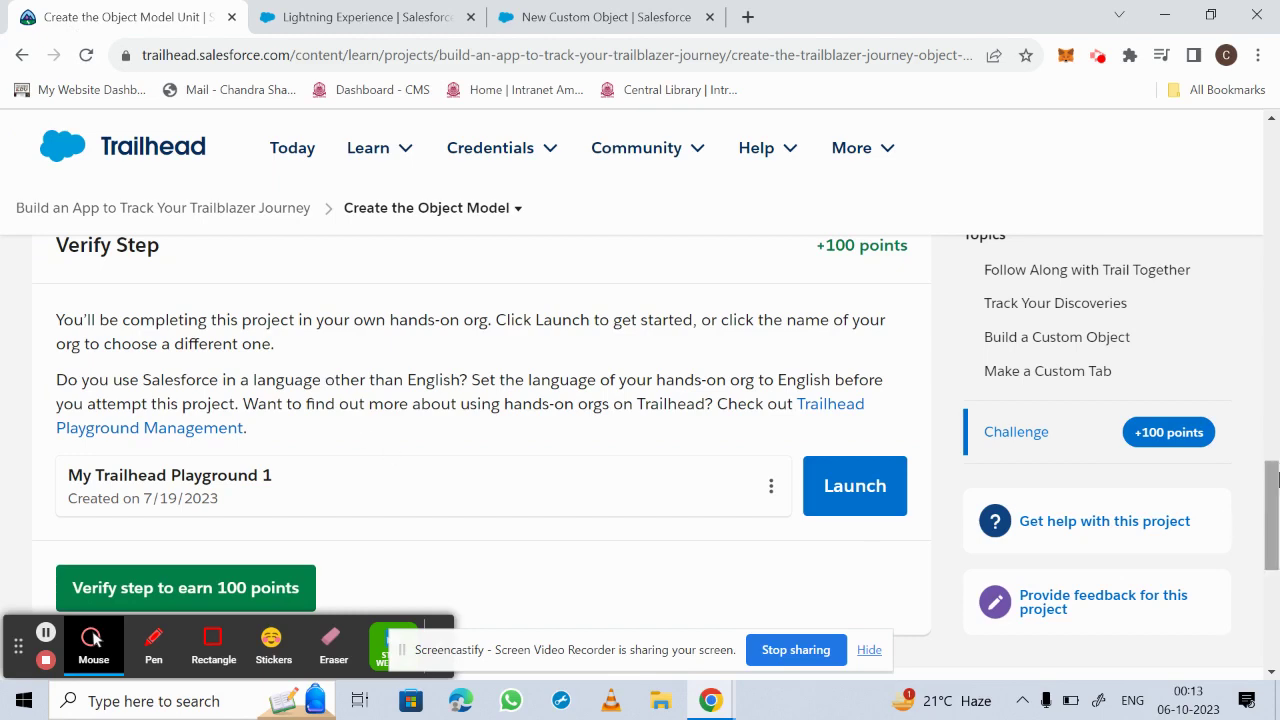
left_click(1275, 497)
left_click_drag(1277, 497, 1277, 358)
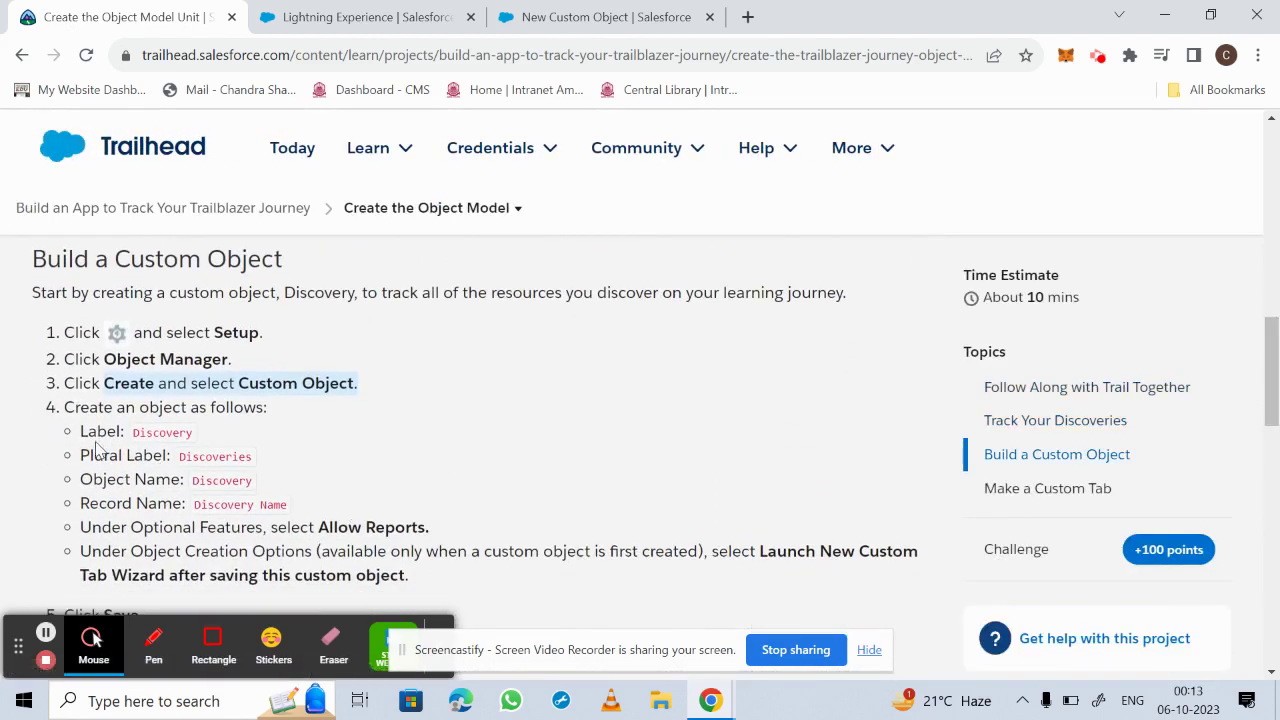
left_click(592, 17)
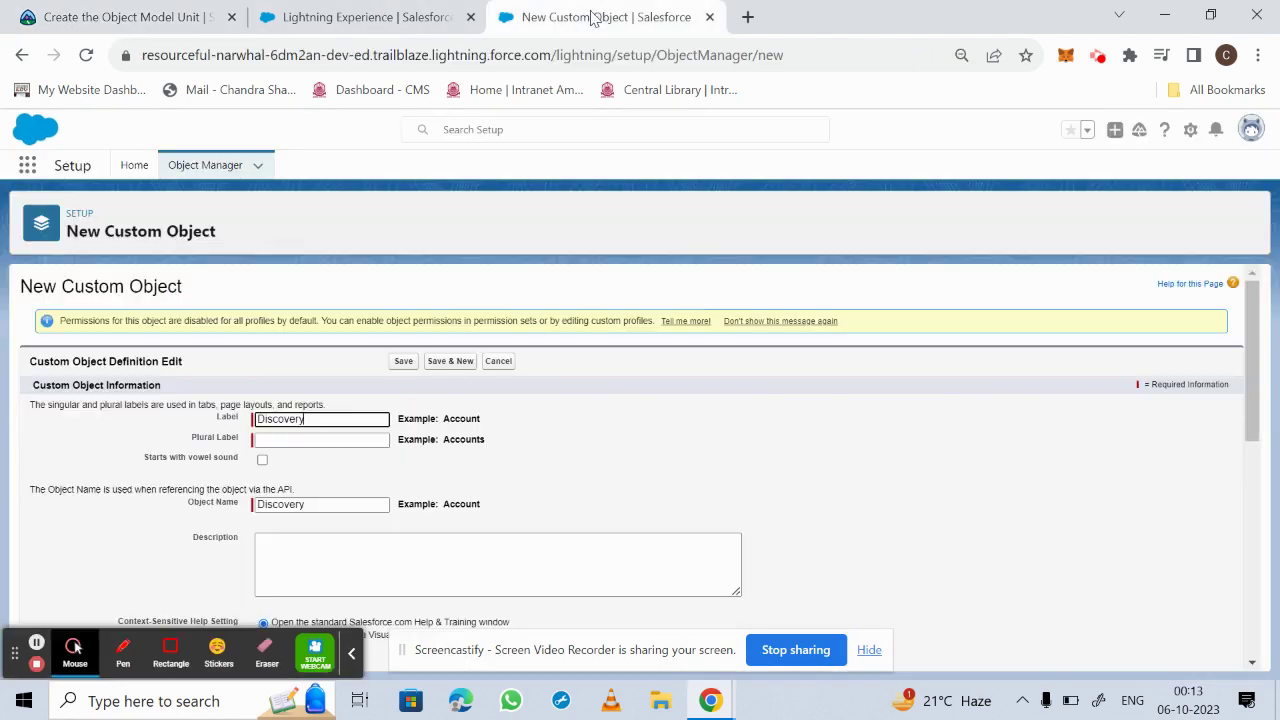
left_click(310, 441)
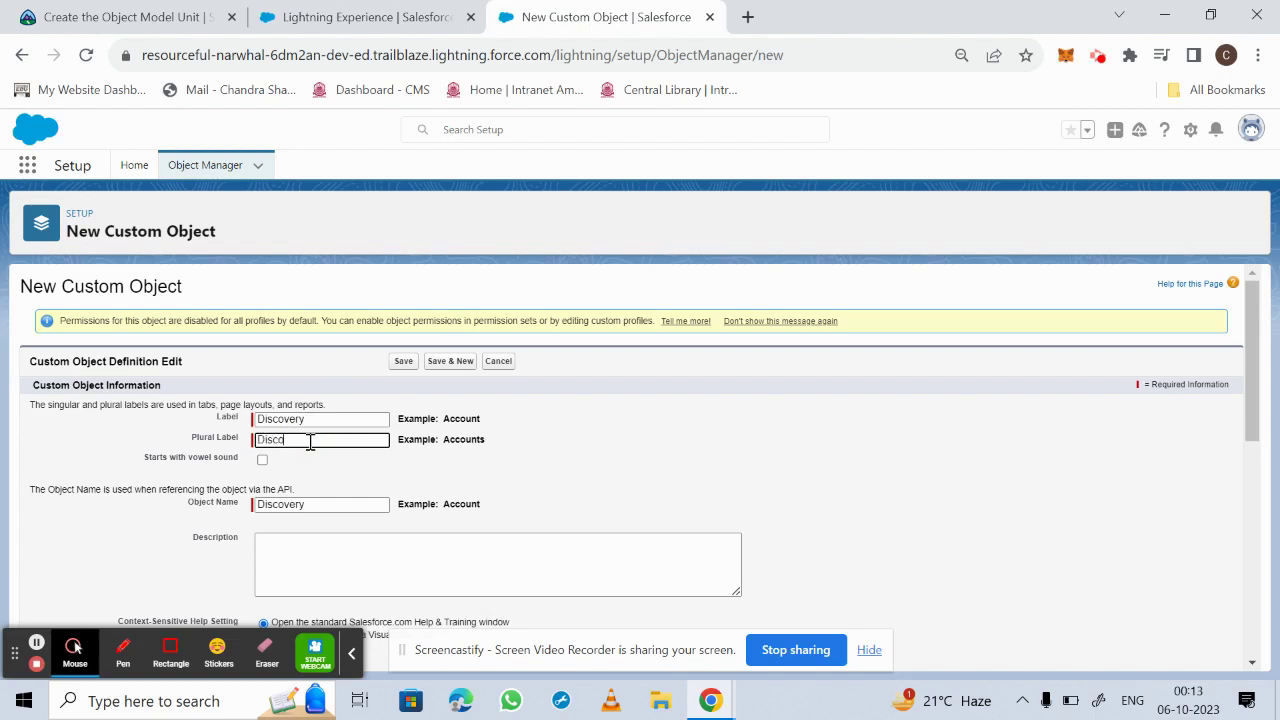
type("Discoveries")
Check Allow Reports and Launch New Custom Tab Wizard after saving on the Discovery form
left_click(1258, 328)
left_click_drag(1258, 328, 1274, 413)
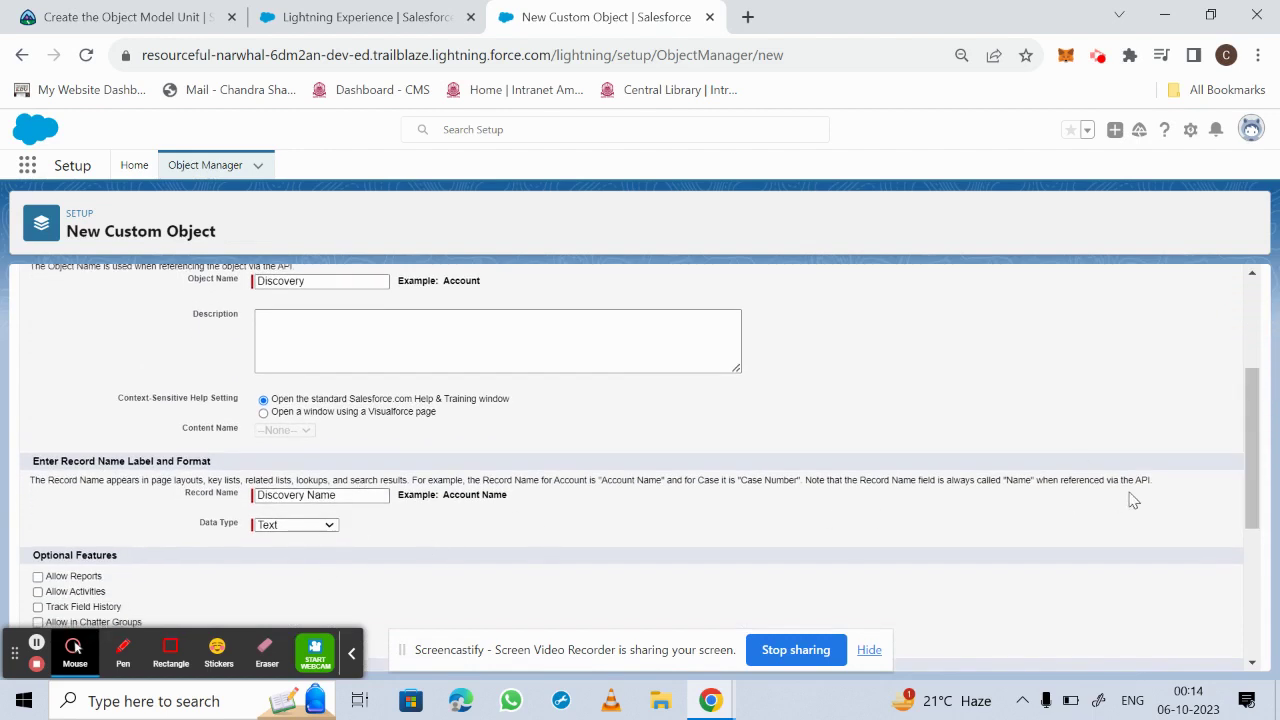
left_click_drag(1257, 449, 1262, 385)
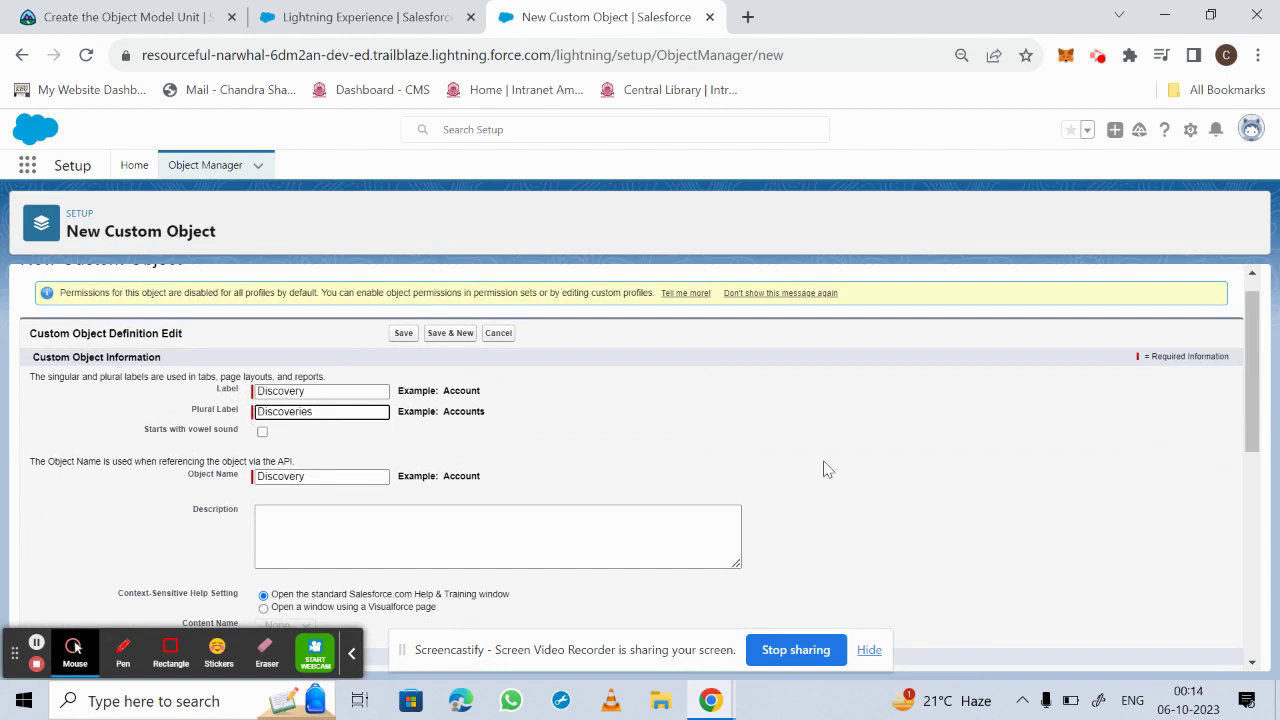
scroll(1252, 348, "down", 2)
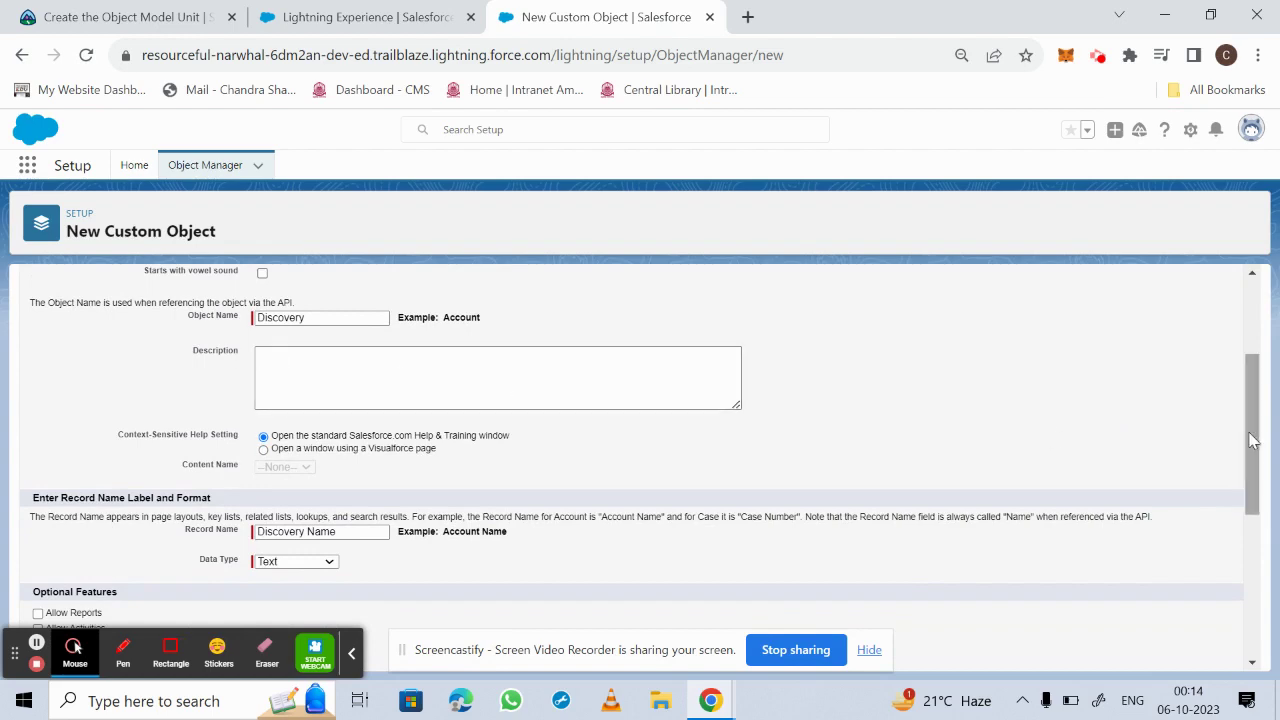
left_click_drag(1252, 438, 1273, 517)
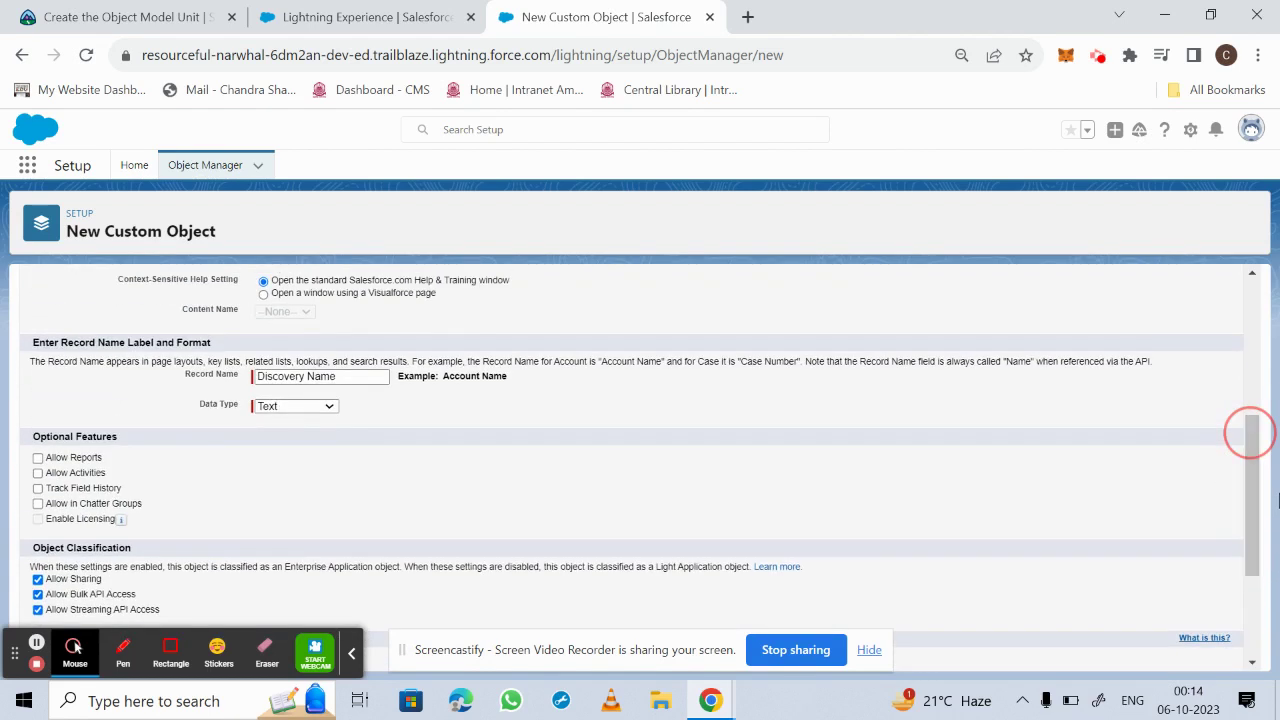
left_click(38, 457)
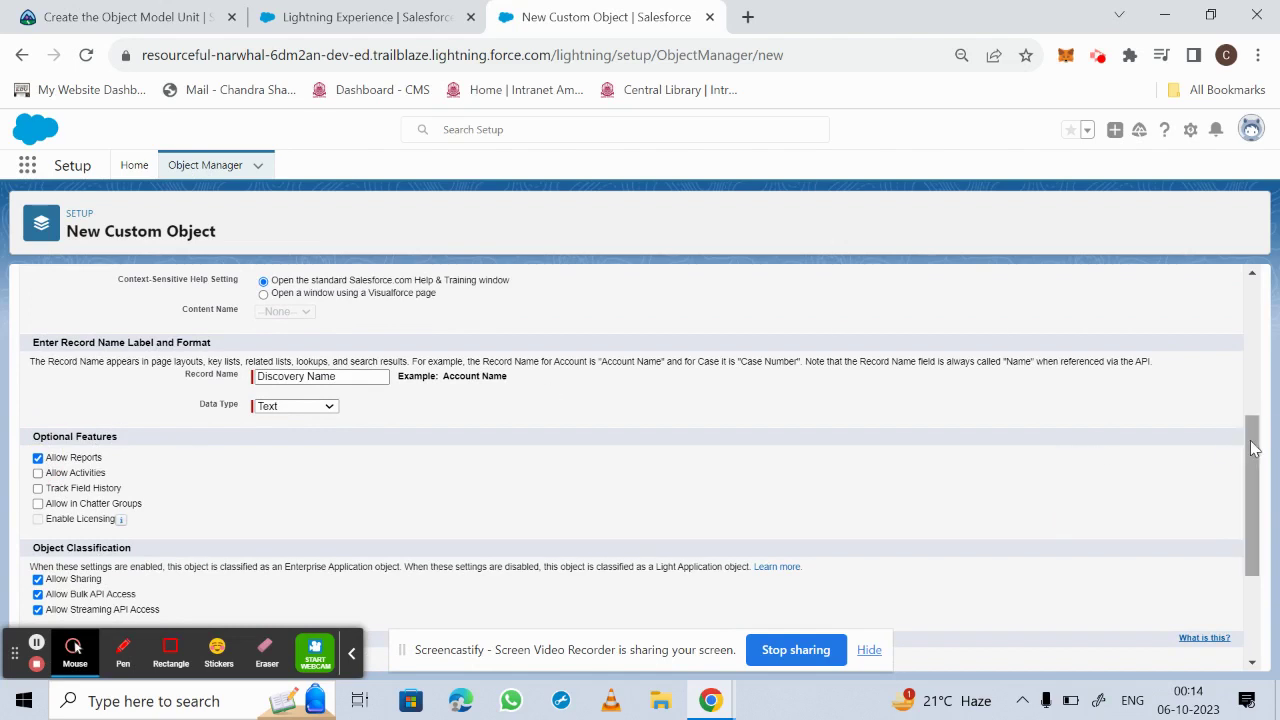
scroll(1253, 445, "down", 2)
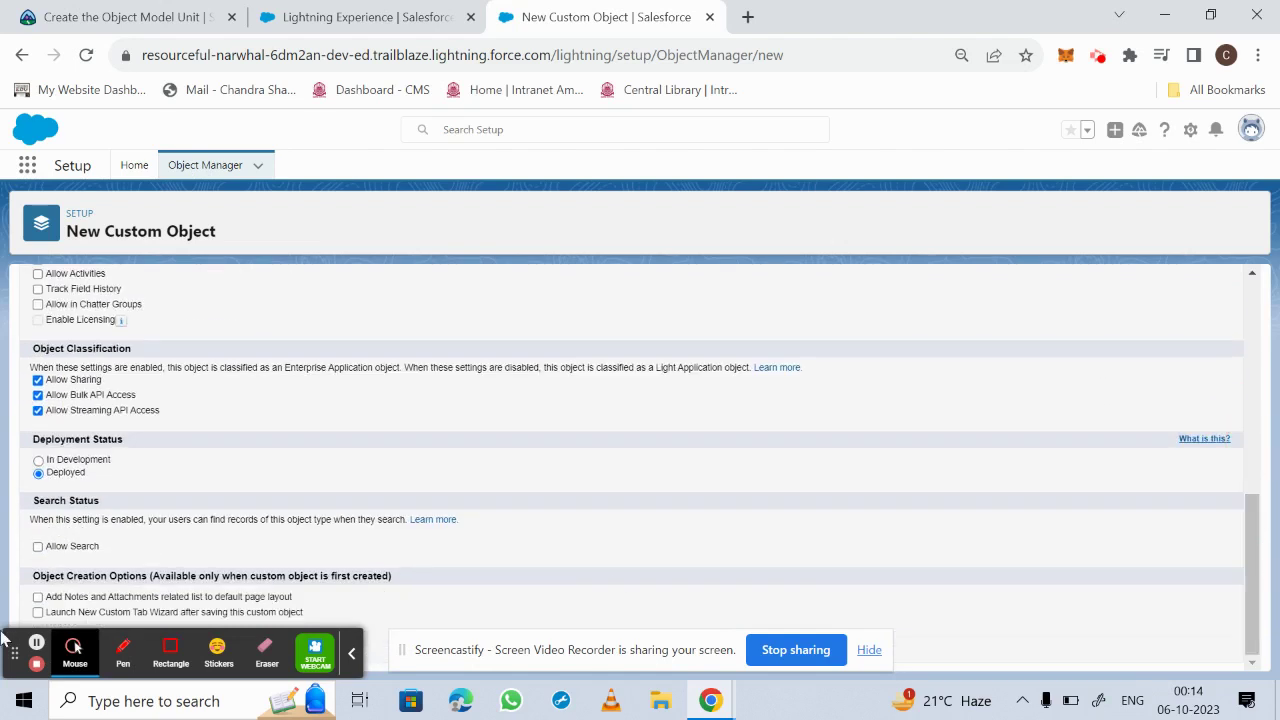
left_click(37, 612)
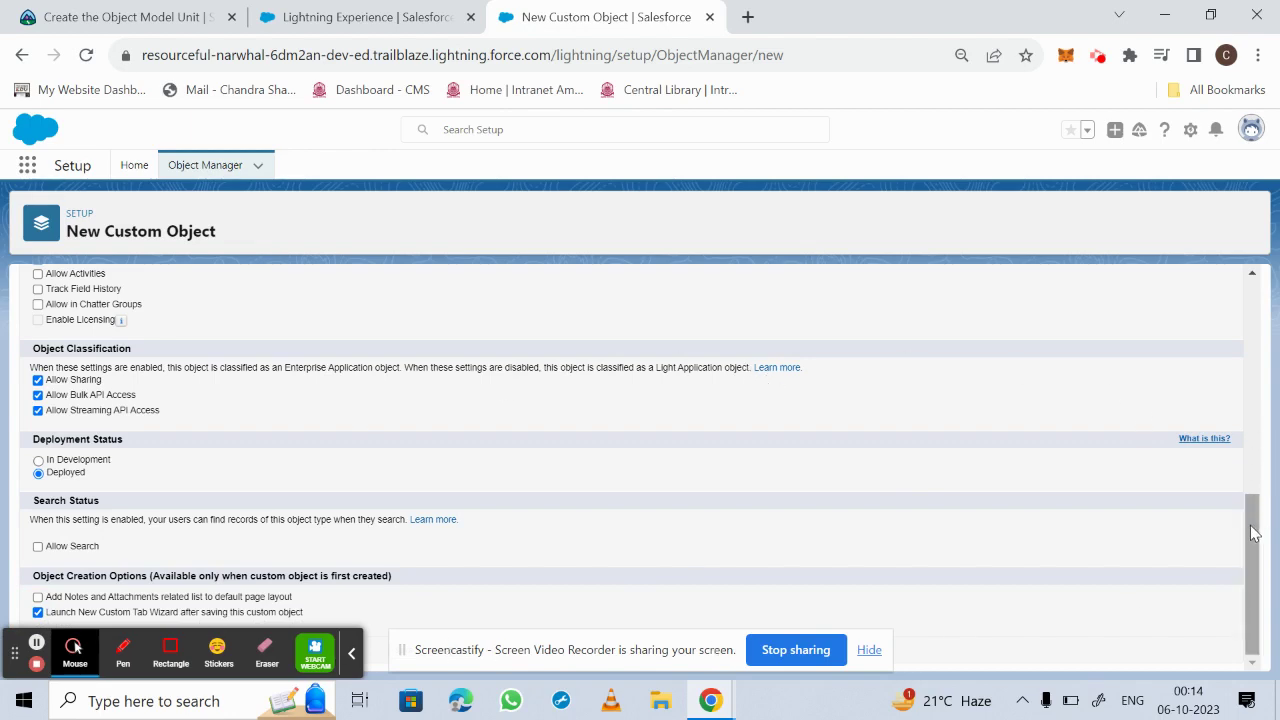
scroll(1250, 522, "up", 10)
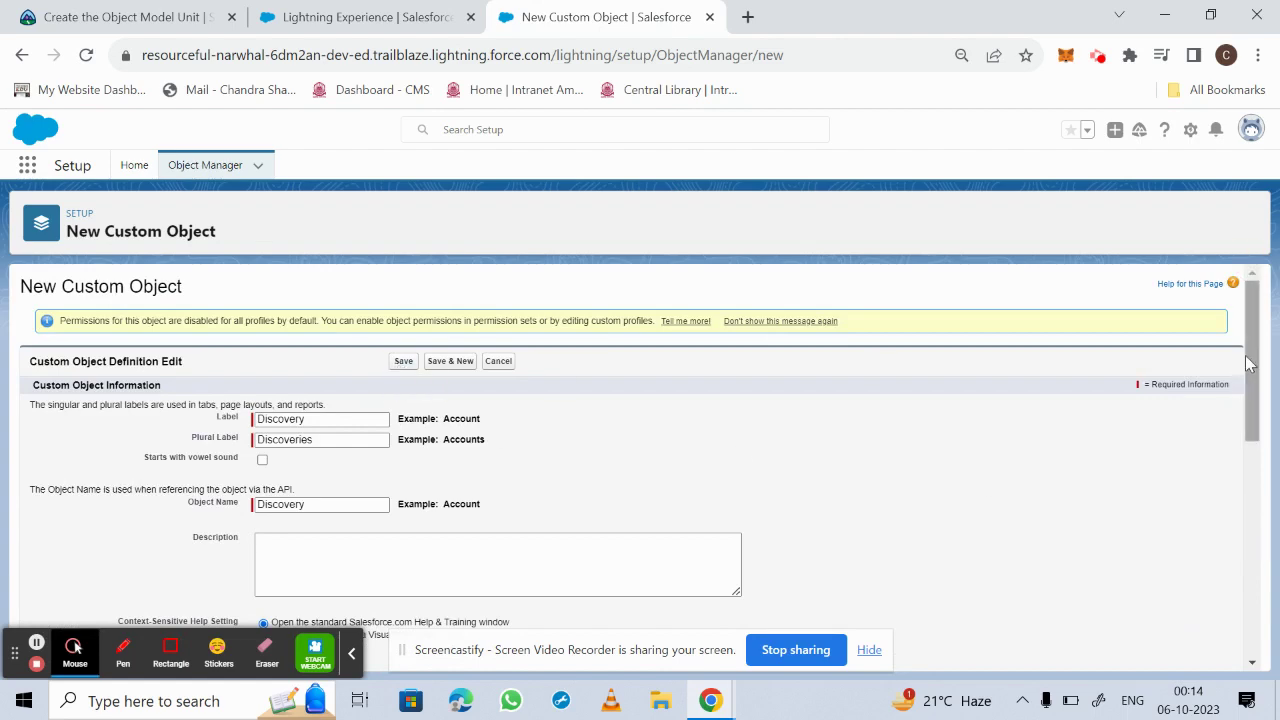
left_click_drag(1248, 356, 1265, 262)
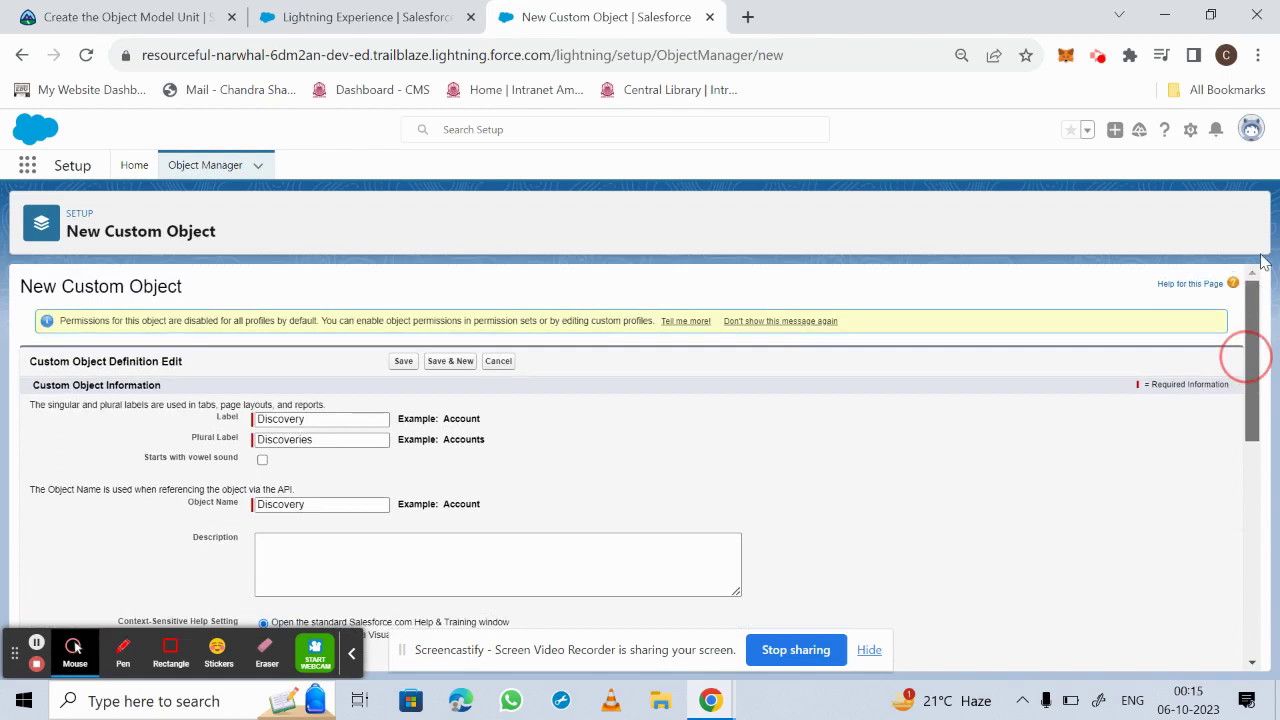
Save the Discovery object, then pick Compass in the tab wizard's Tab Style Selector
left_click(403, 362)
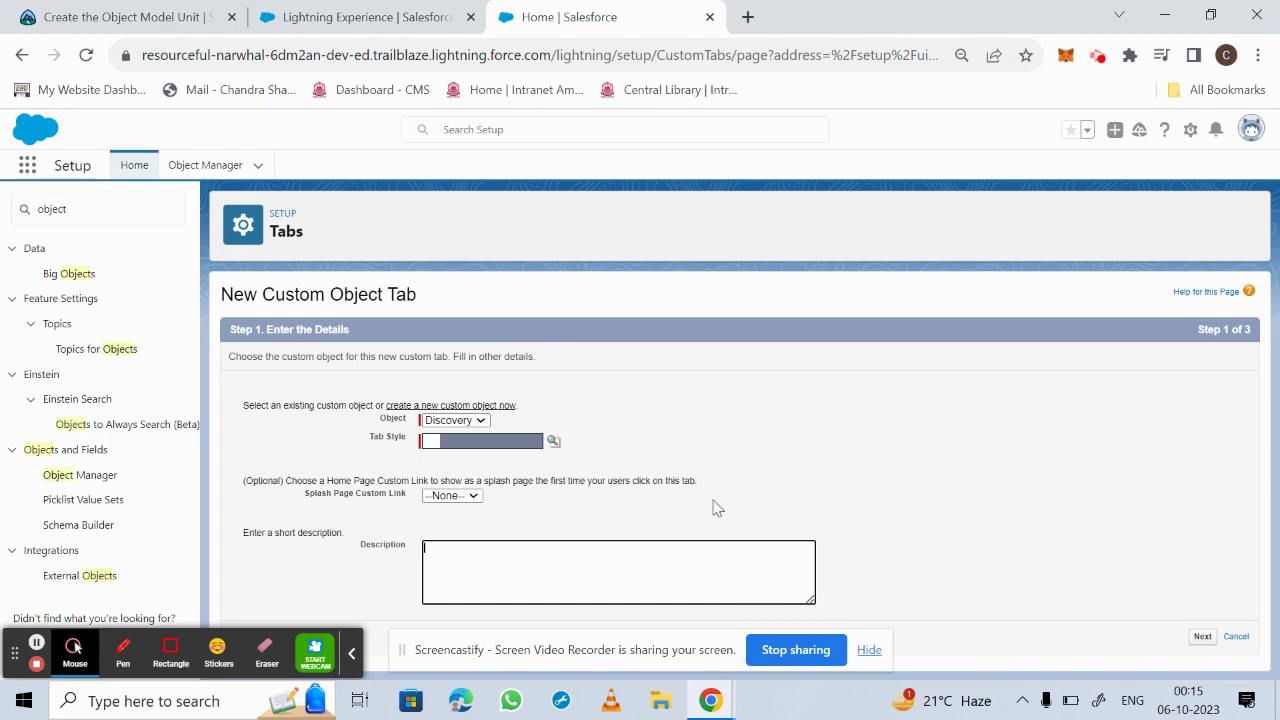
left_click(497, 443)
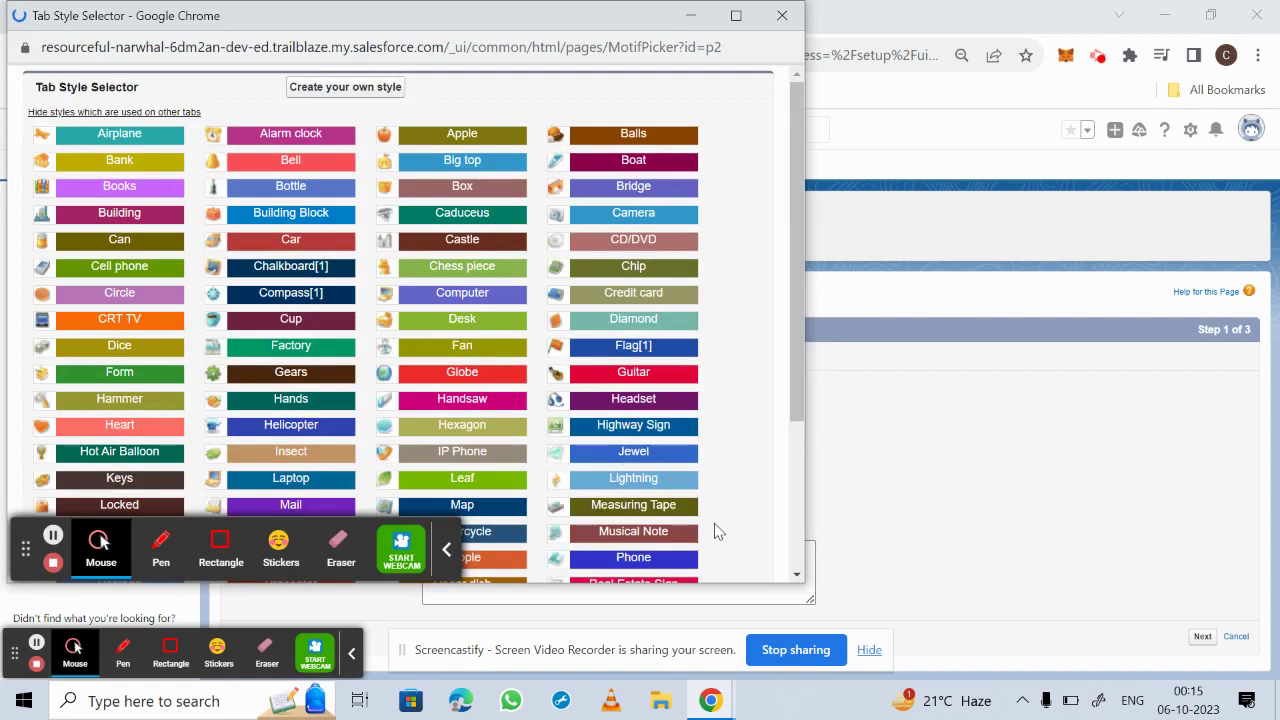
mouse_move(300, 300)
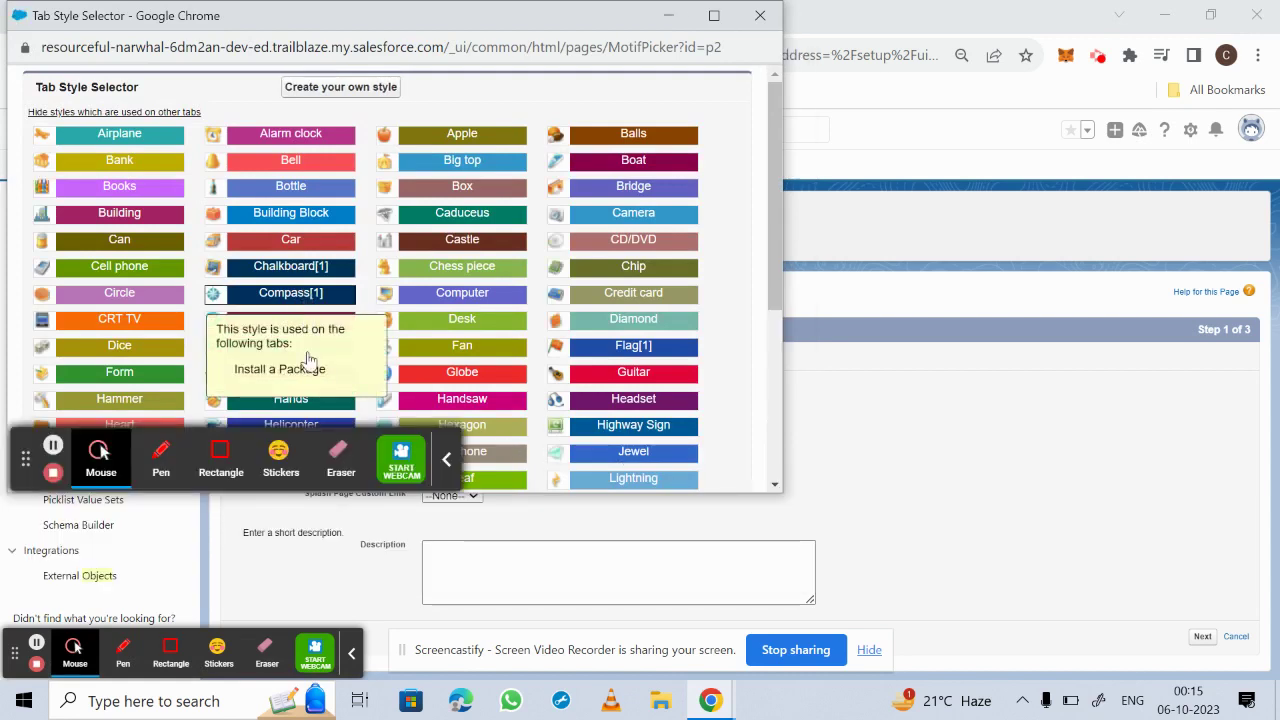
left_click(309, 300)
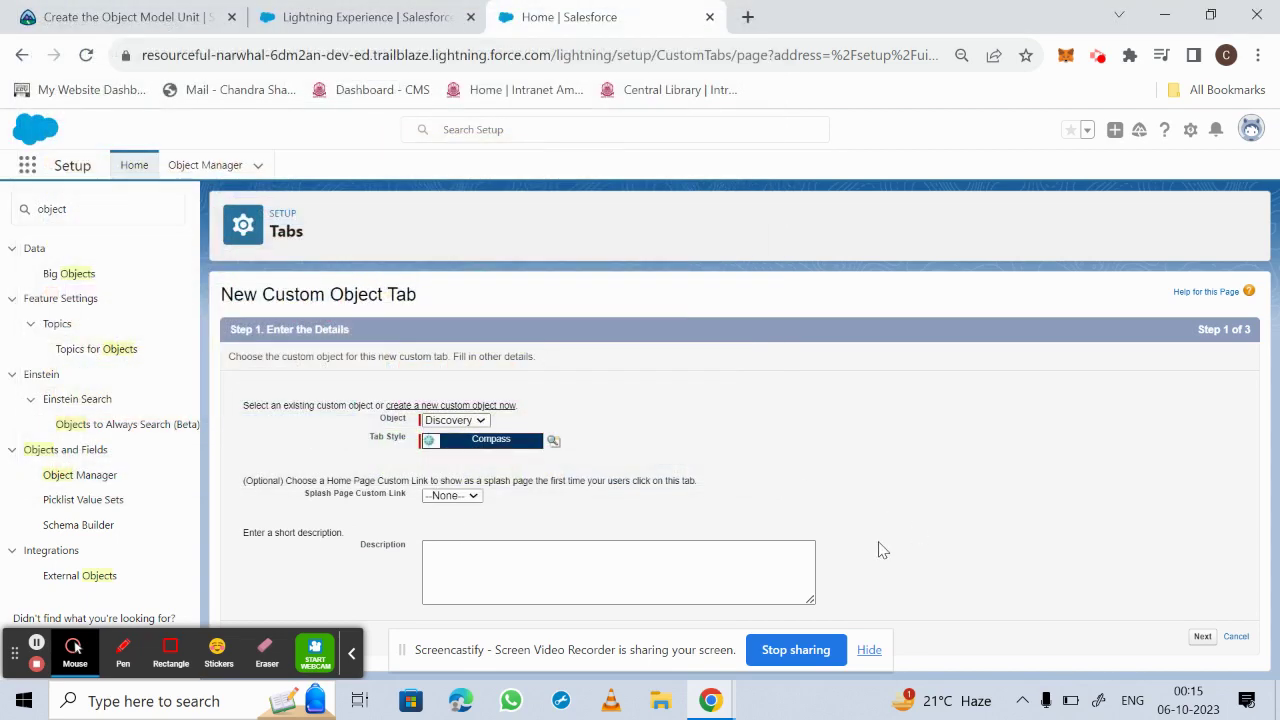
Review the Trailhead project instructions for the remaining tab settings
left_click(100, 20)
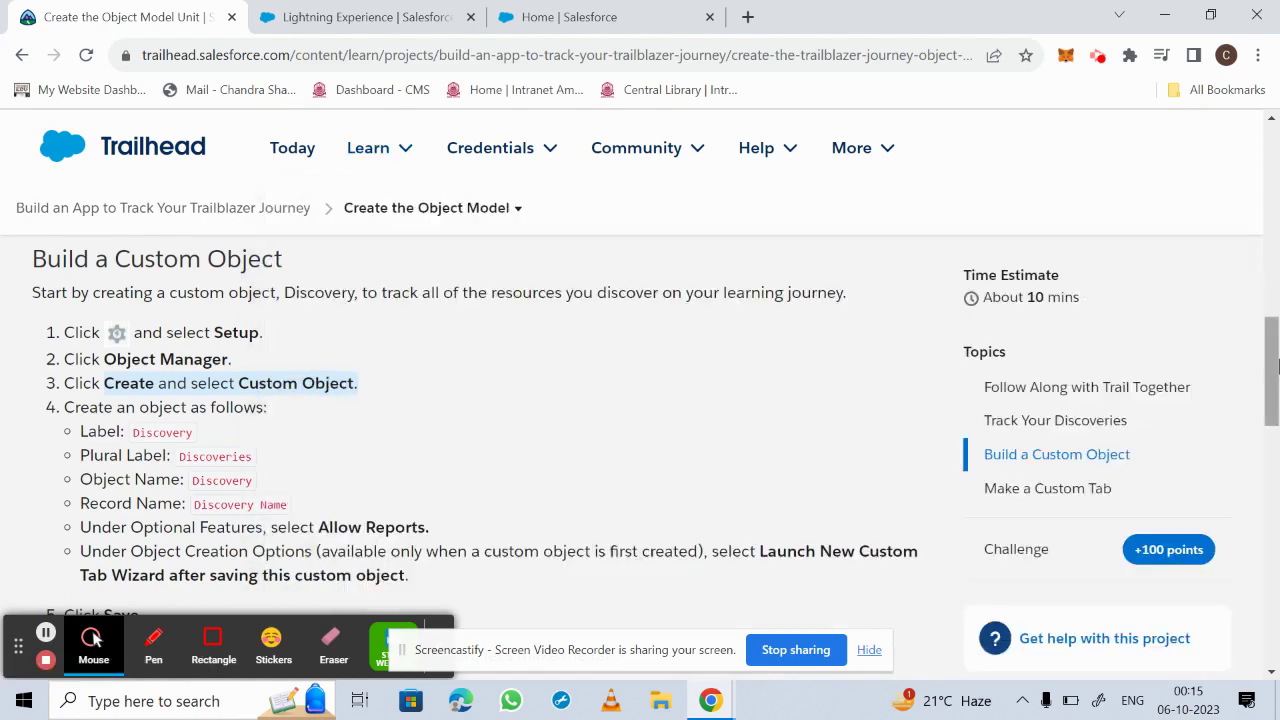
left_click_drag(1274, 380, 1278, 478)
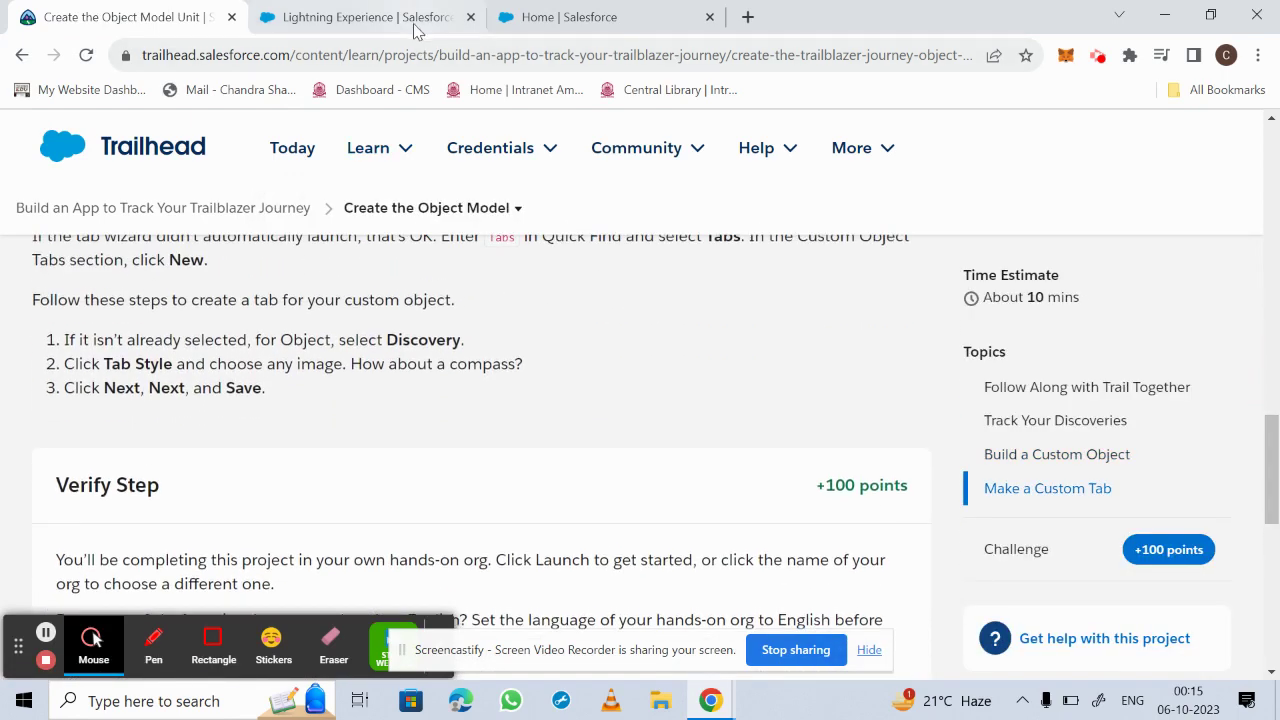
left_click(549, 18)
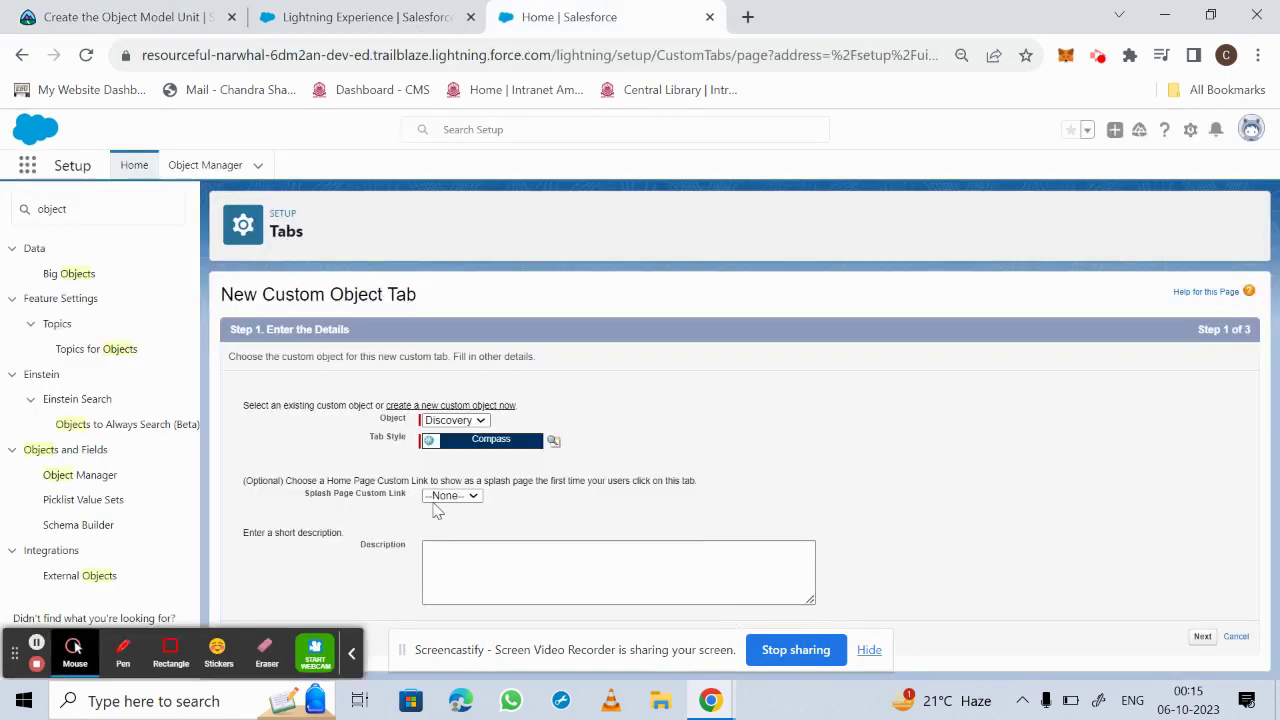
left_click_drag(1277, 391, 1278, 440)
Keep default profile visibility and save the Discovery tab with all custom apps included
left_click(1203, 478)
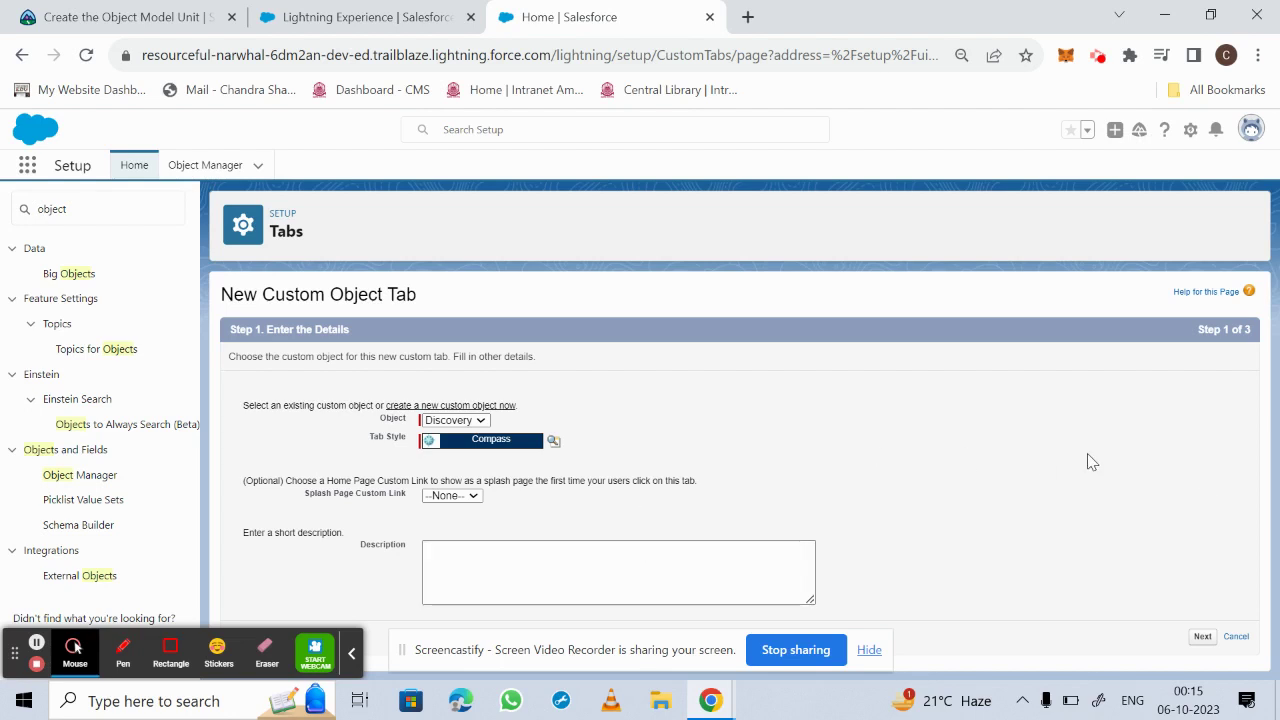
left_click(1203, 638)
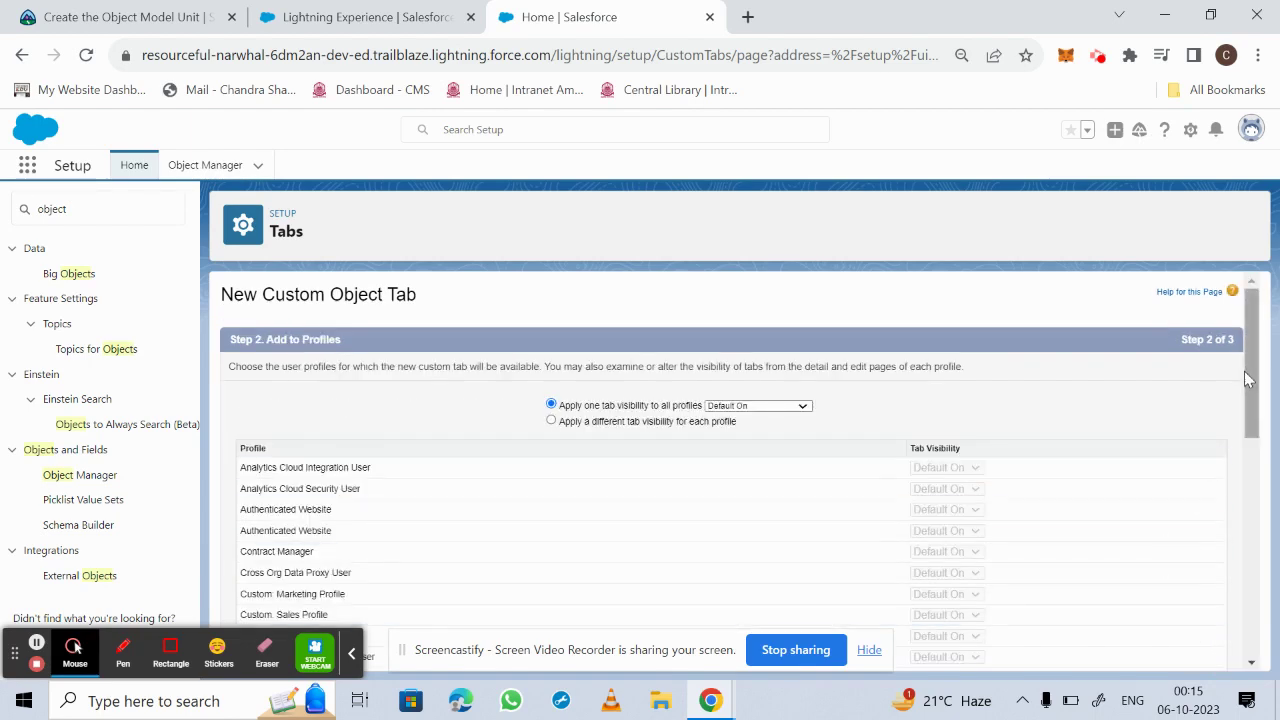
left_click_drag(1252, 370, 1278, 645)
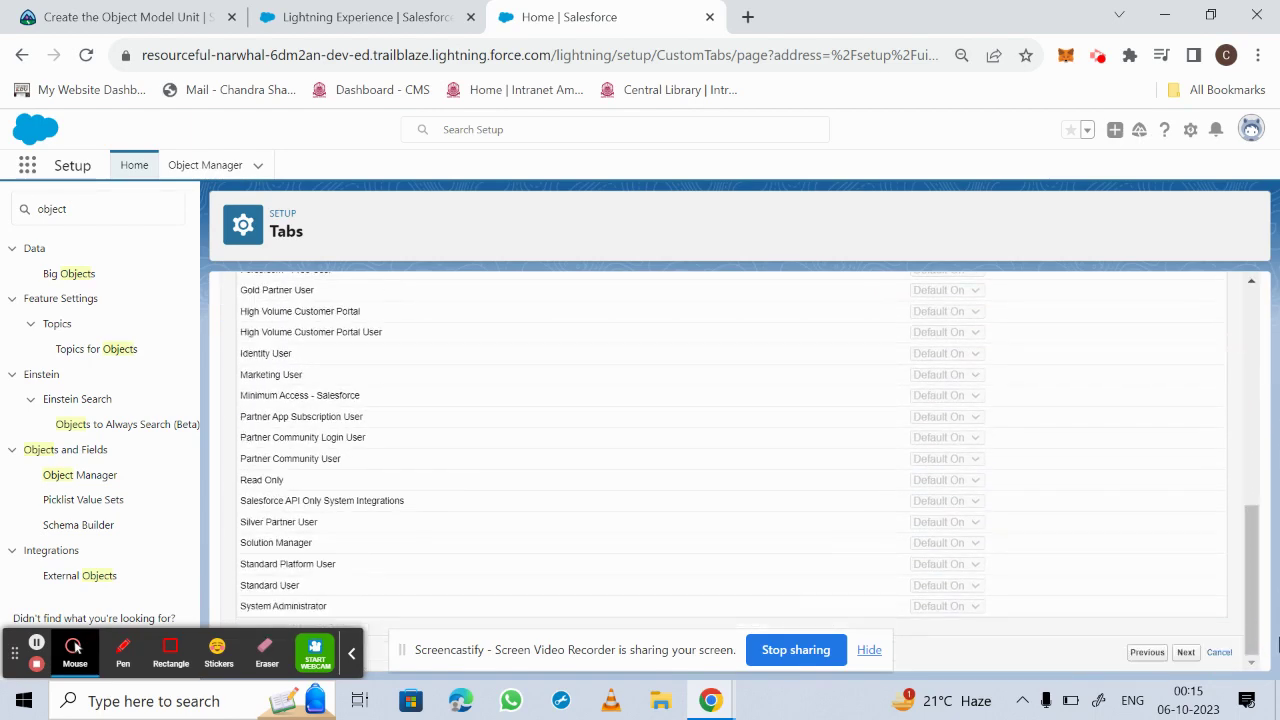
left_click(1186, 653)
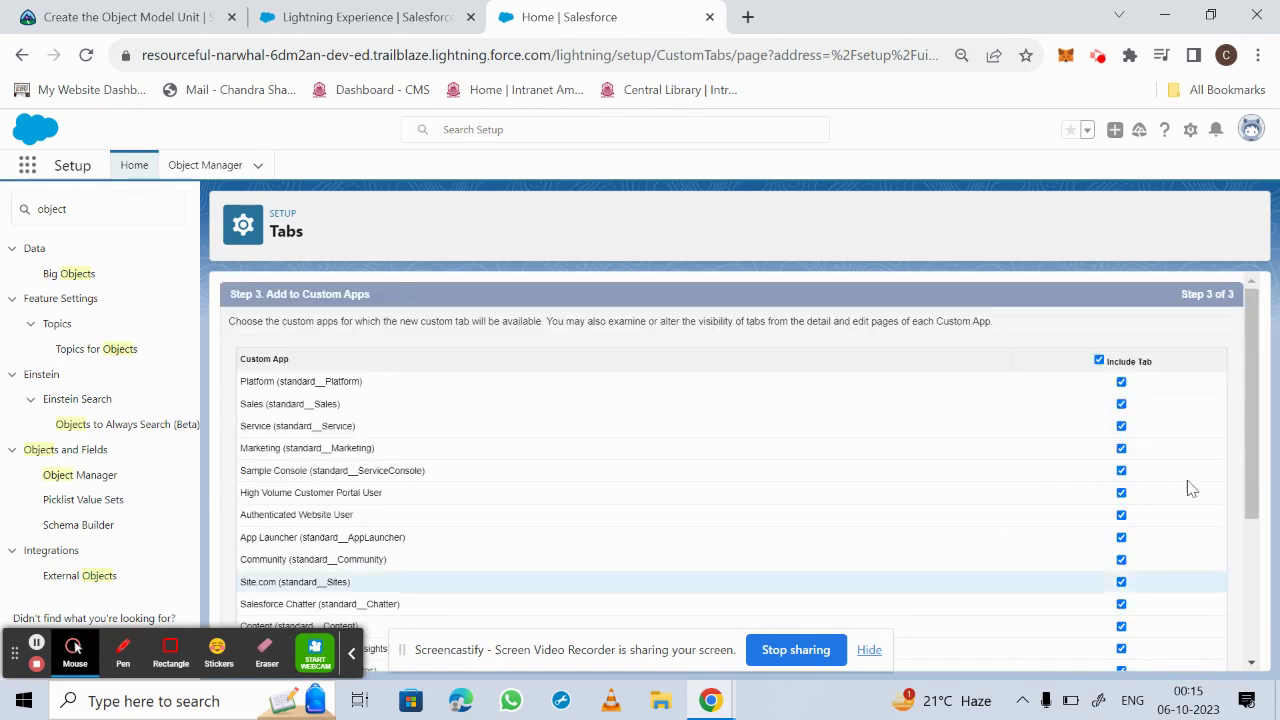
scroll(1247, 345, "down", 3)
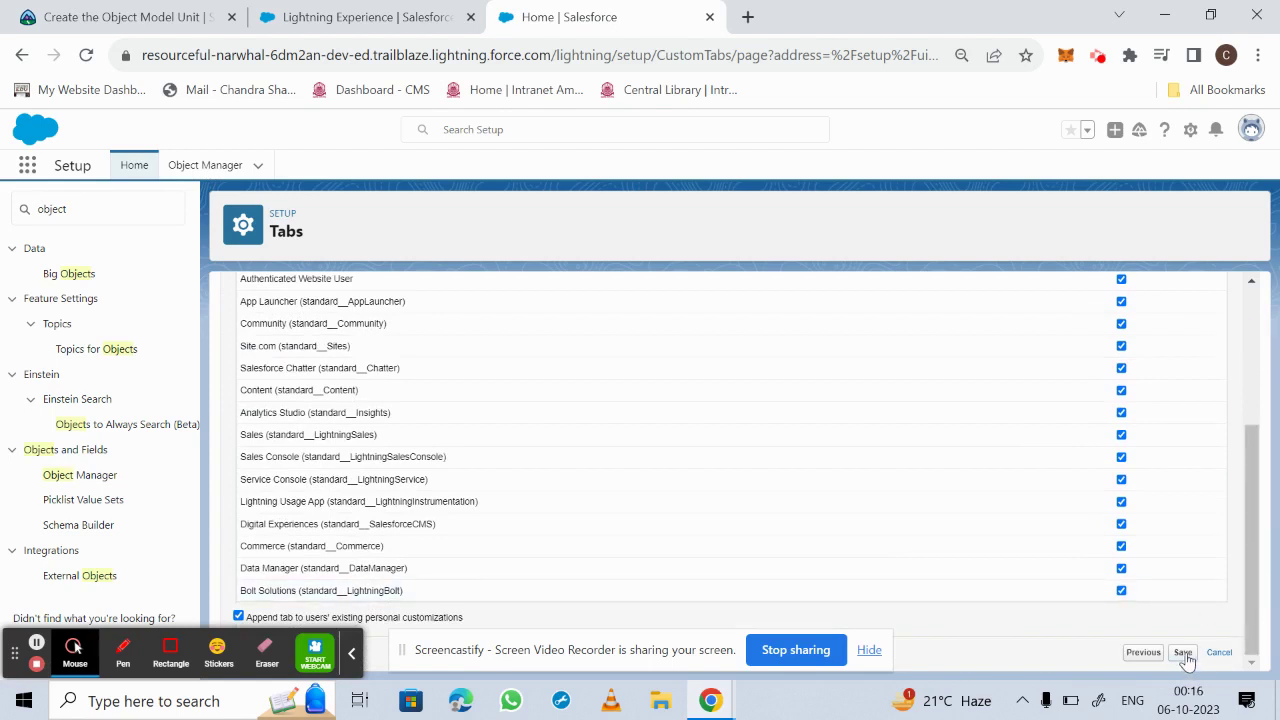
left_click(1185, 655)
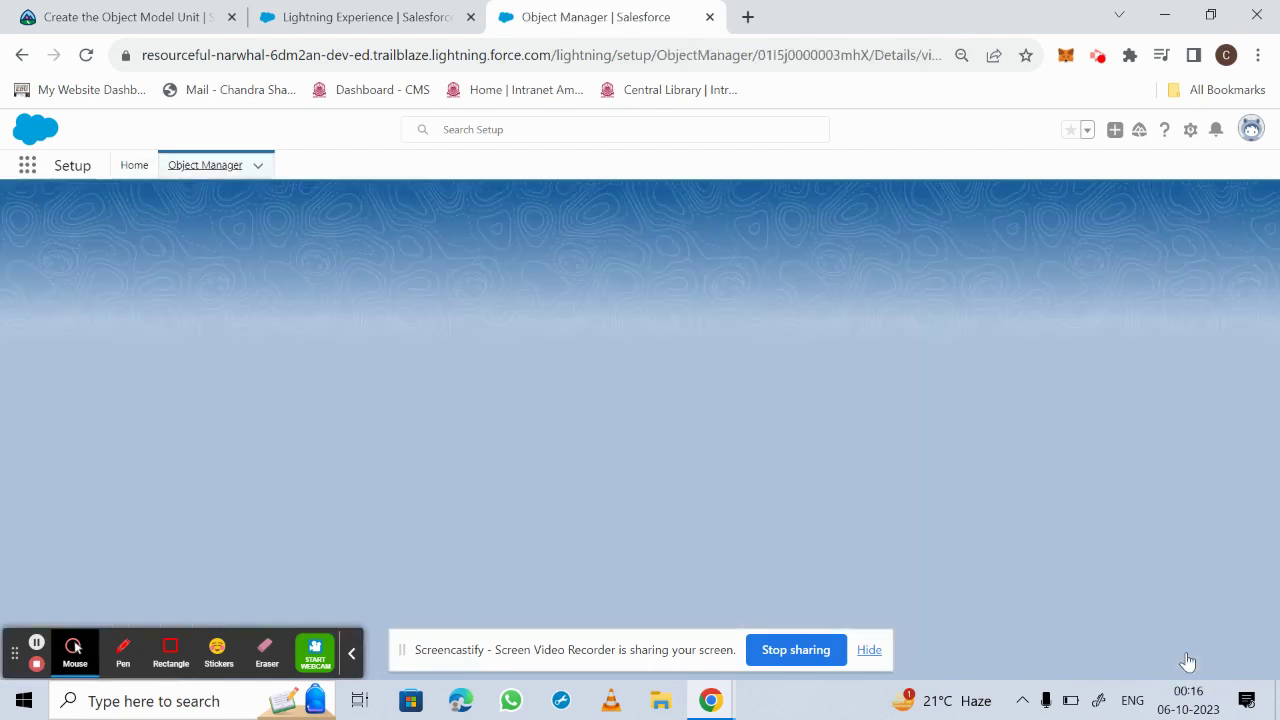